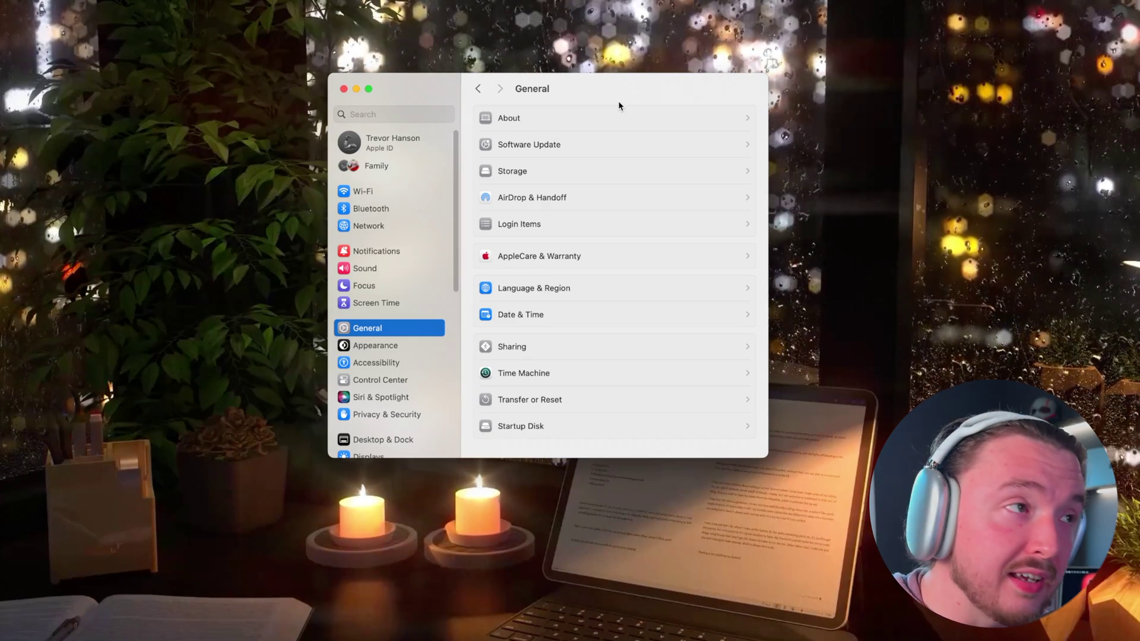
- Search 'file sharing', switch File Sharing on in Sharing, and open its details
click(383, 113)
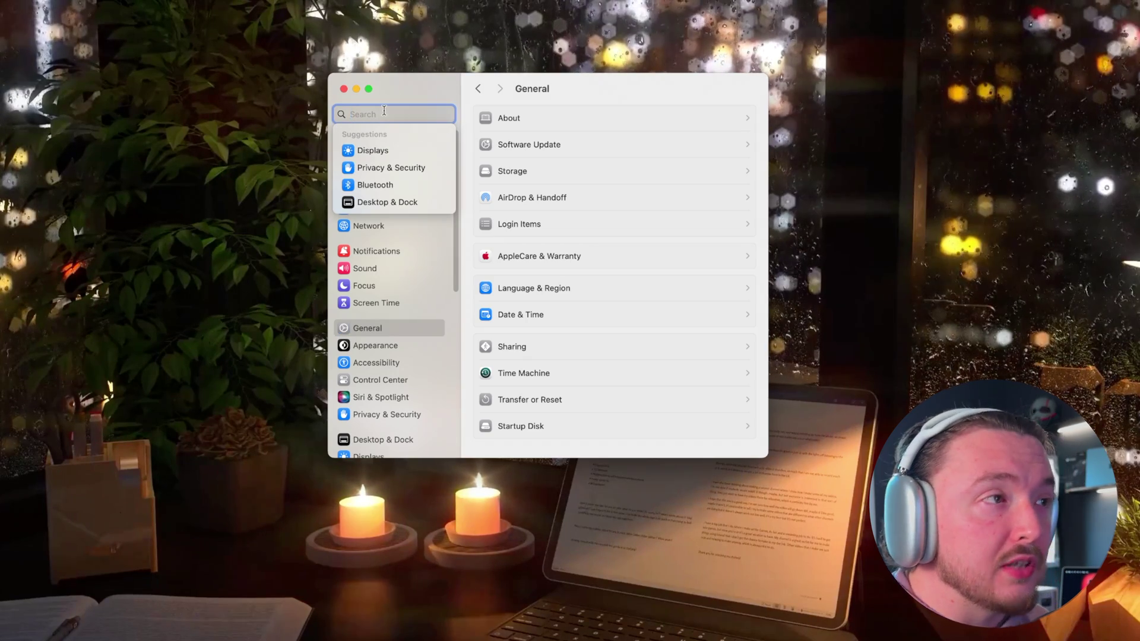
text(file sharing)
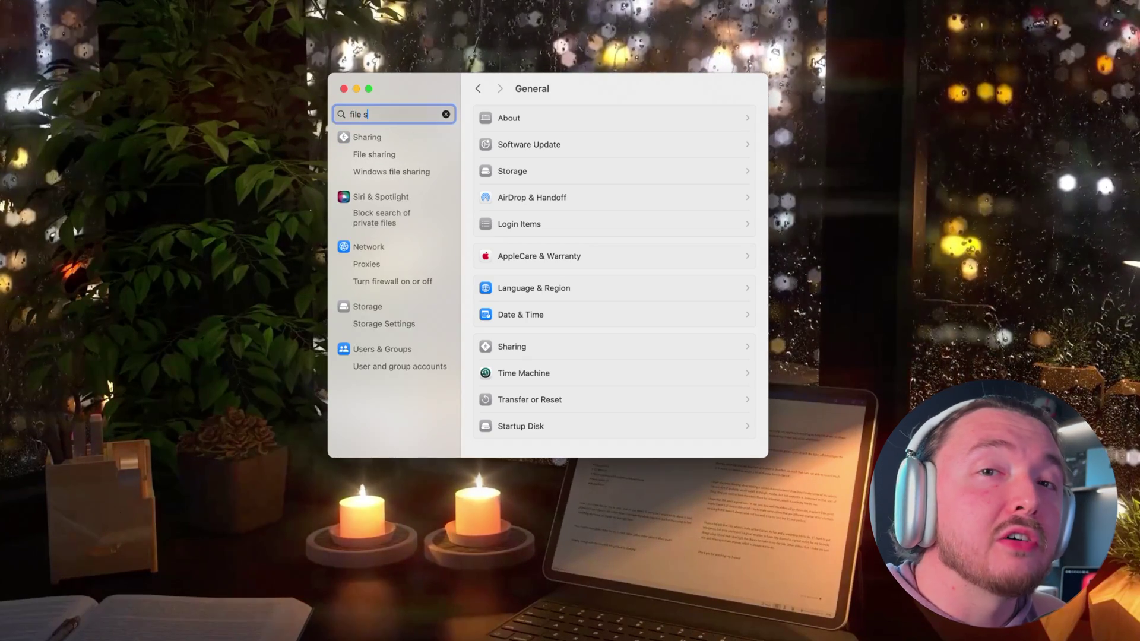
click(376, 154)
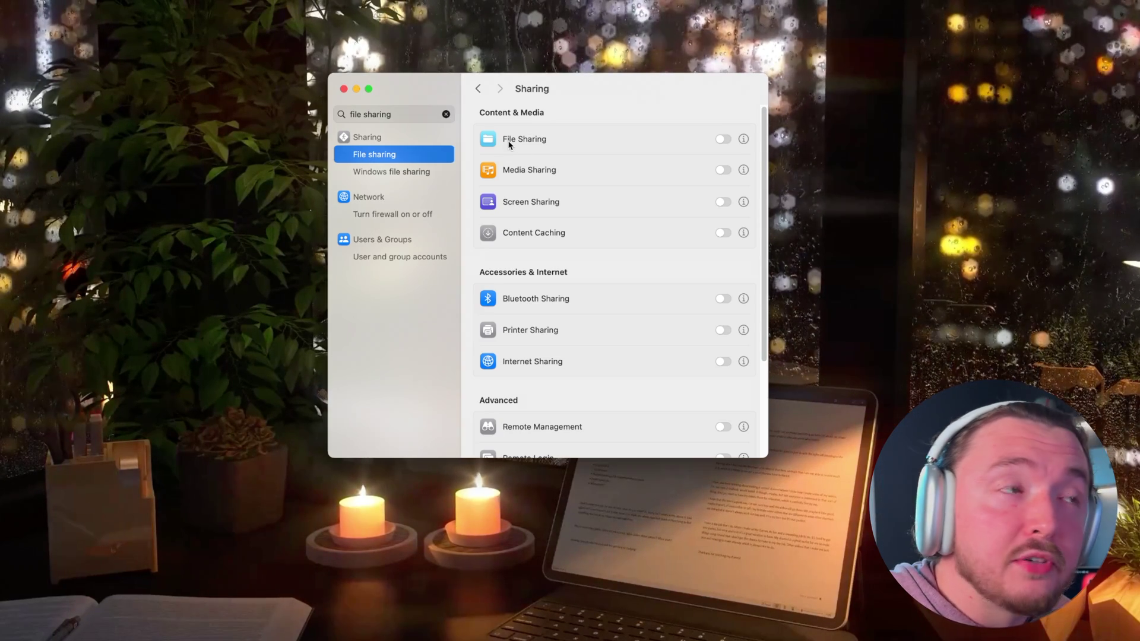
click(723, 141)
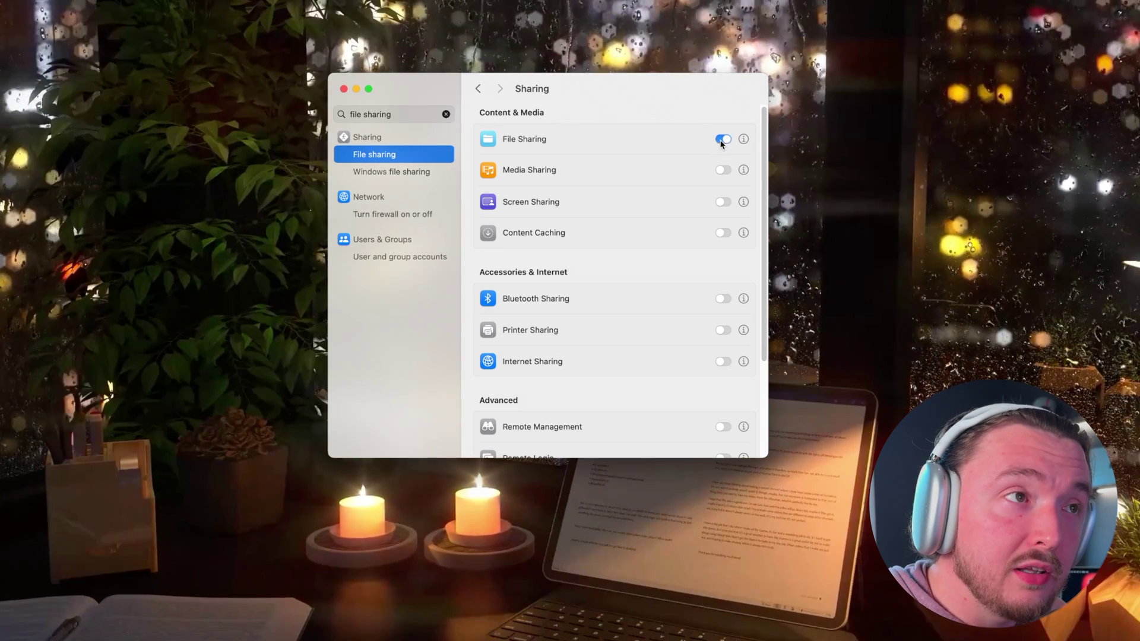
click(743, 142)
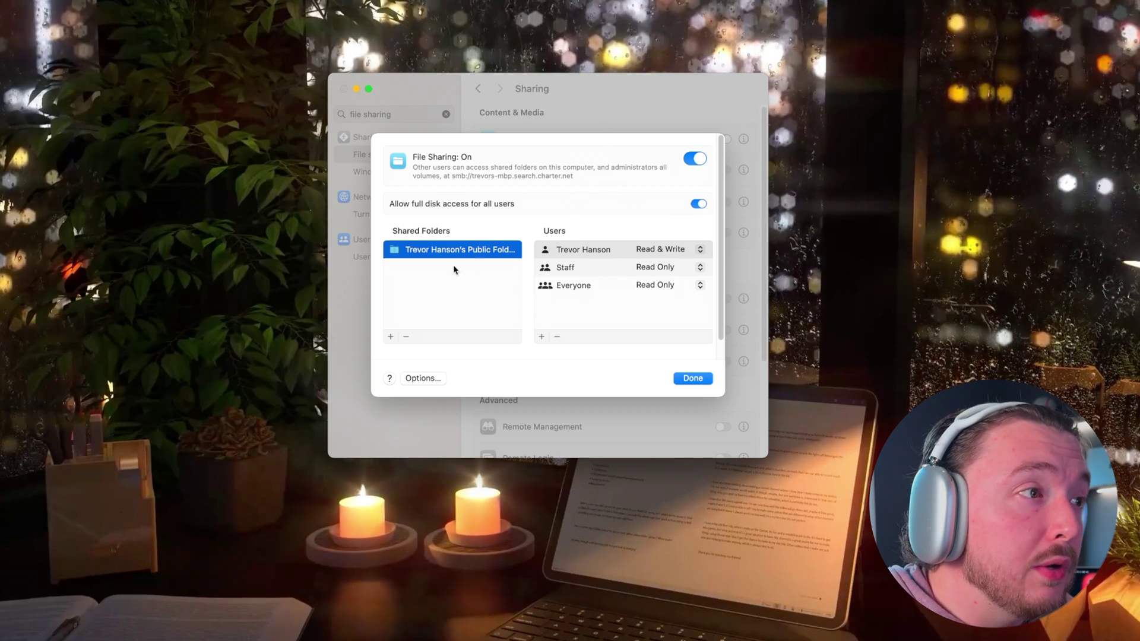
- Add the 'Shared' folder from Downloads to File Sharing's shared folders
click(391, 337)
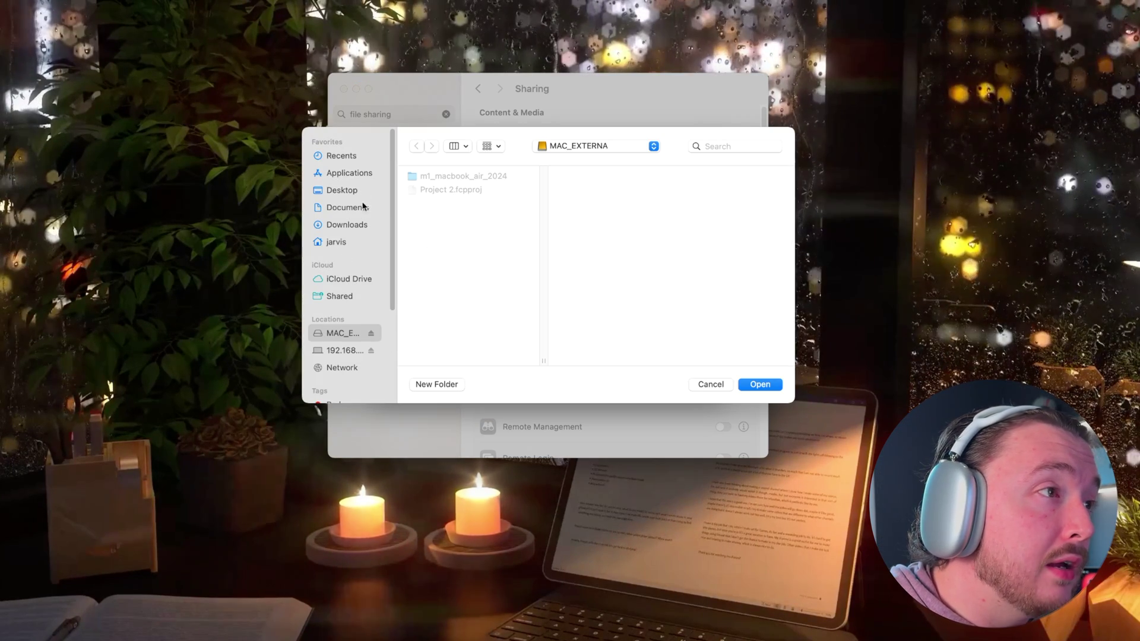
click(346, 224)
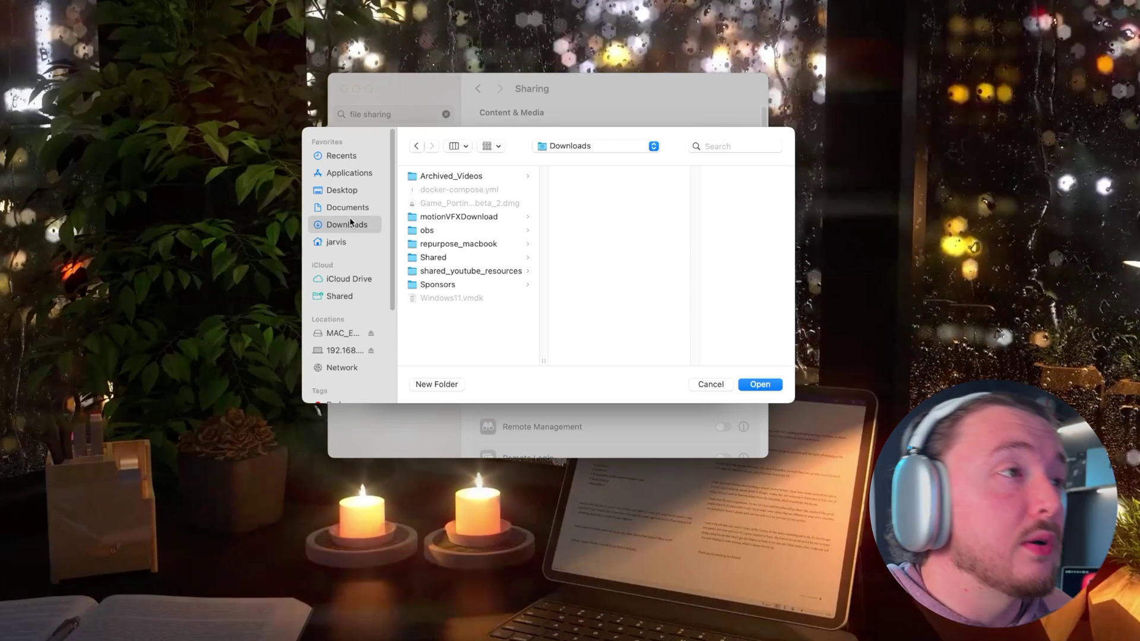
click(443, 258)
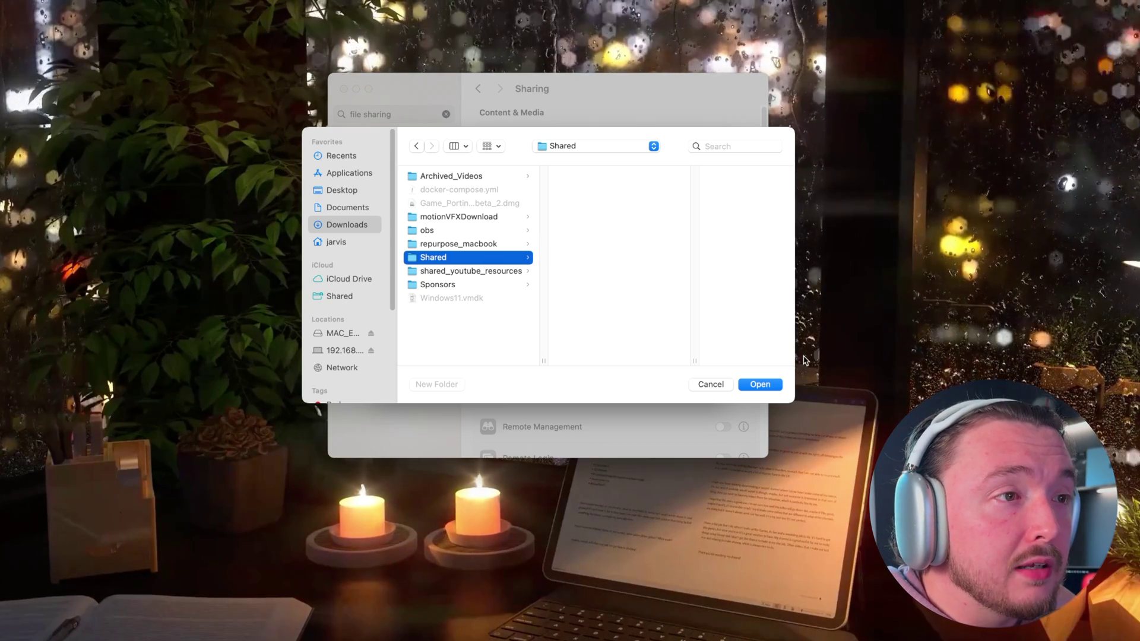
click(759, 384)
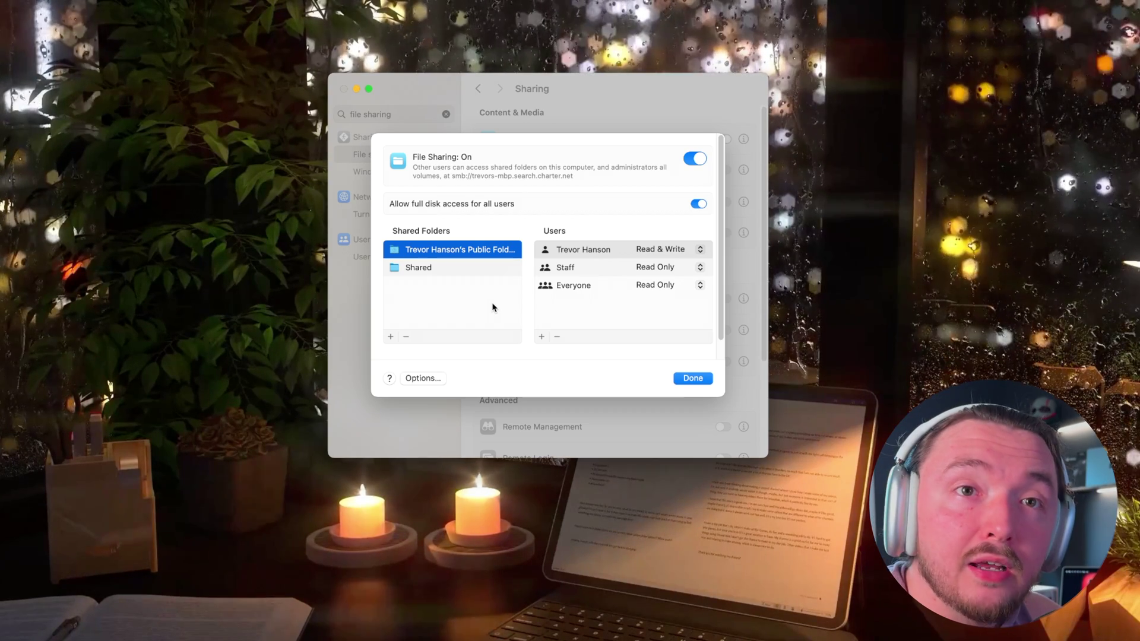
- Add the MAC_EXTERNA external drive as a third shared folder
click(390, 337)
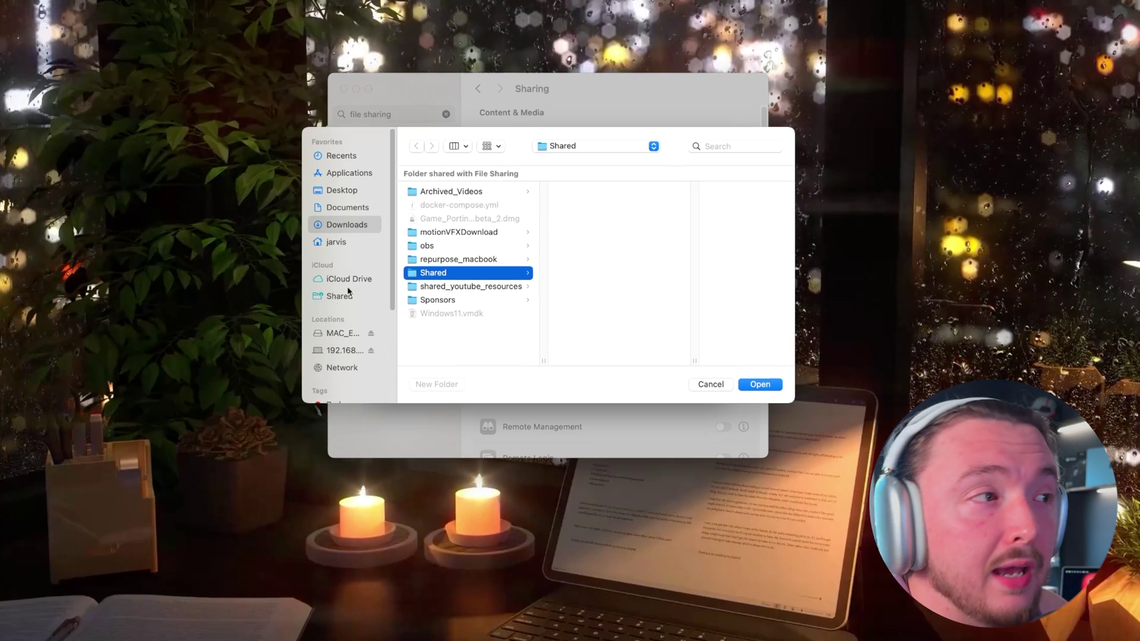
click(342, 335)
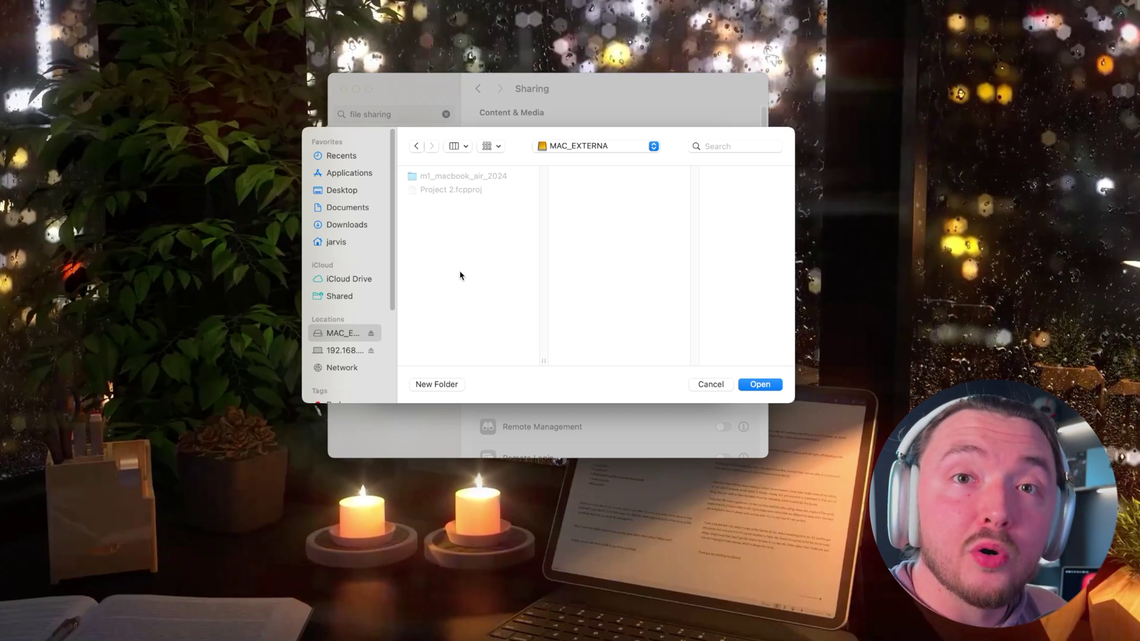
click(757, 385)
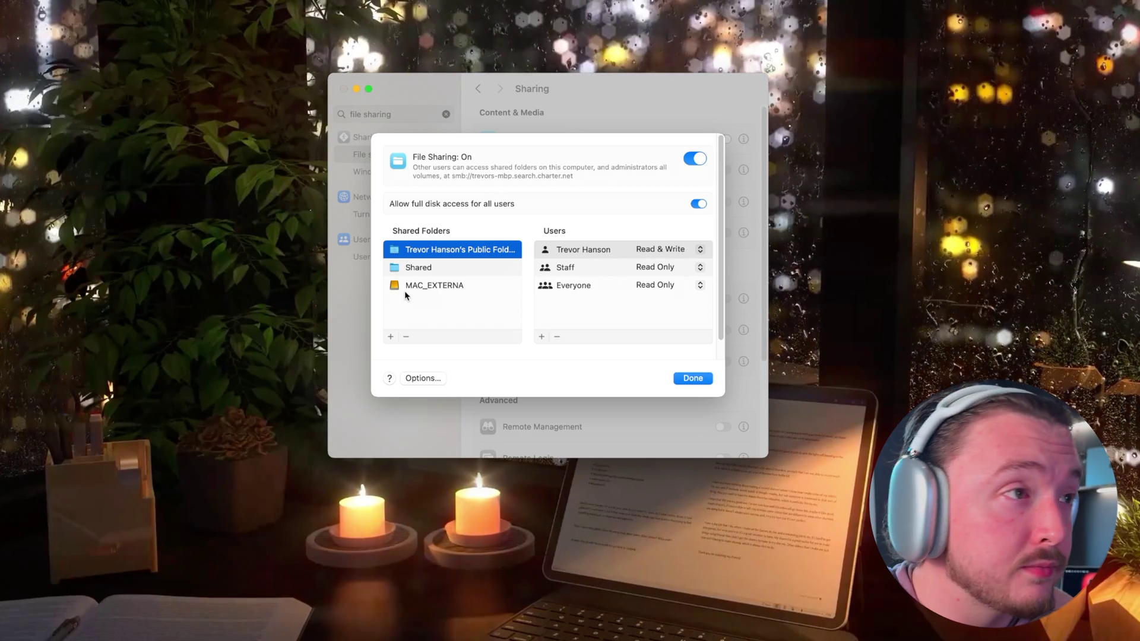
- Remove the account owner's access entry, then re-add that account from Users & Groups
click(585, 313)
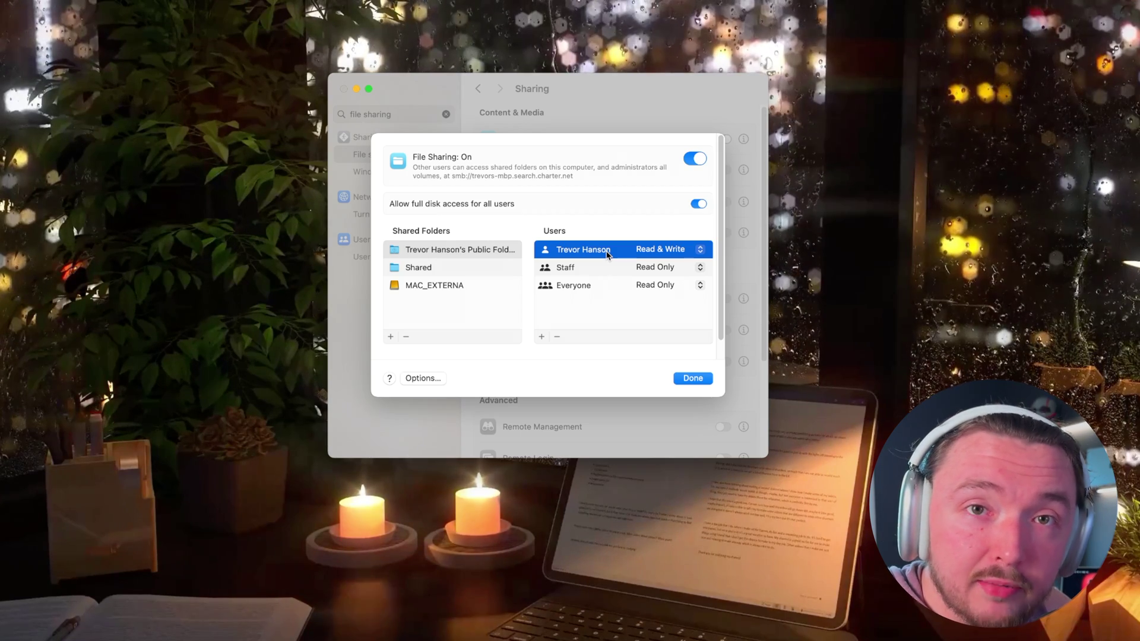
click(557, 338)
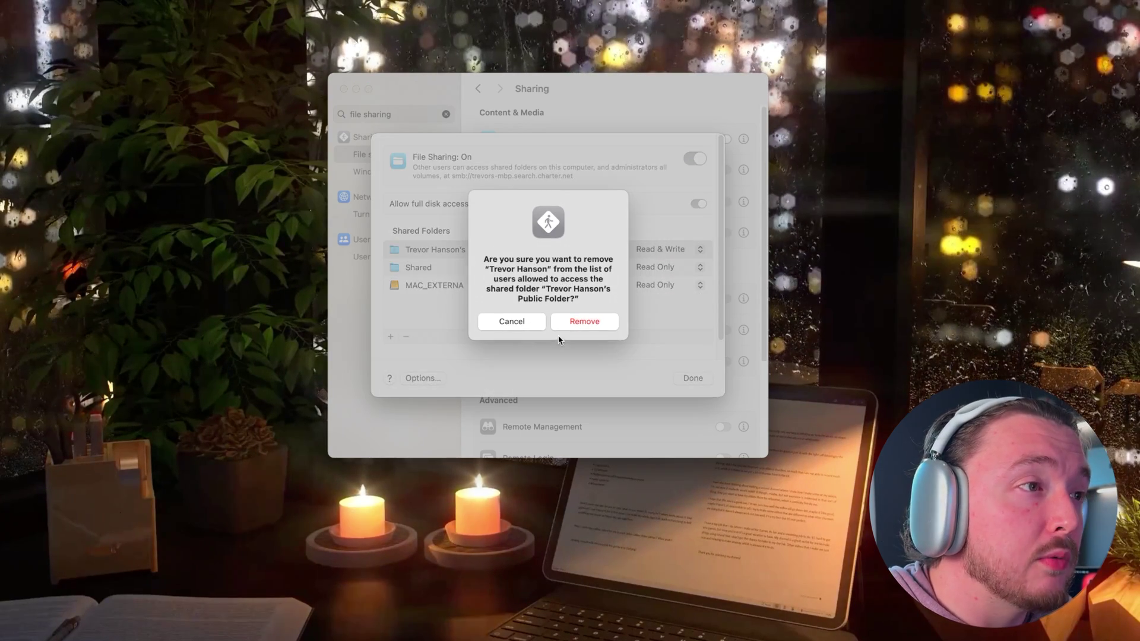
click(572, 324)
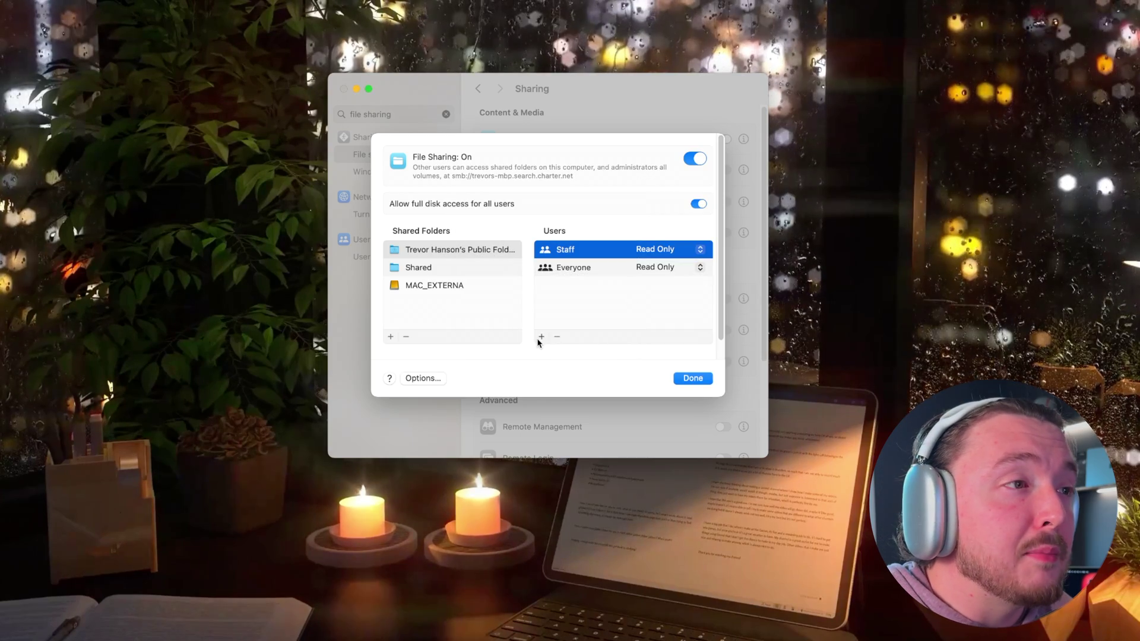
click(541, 336)
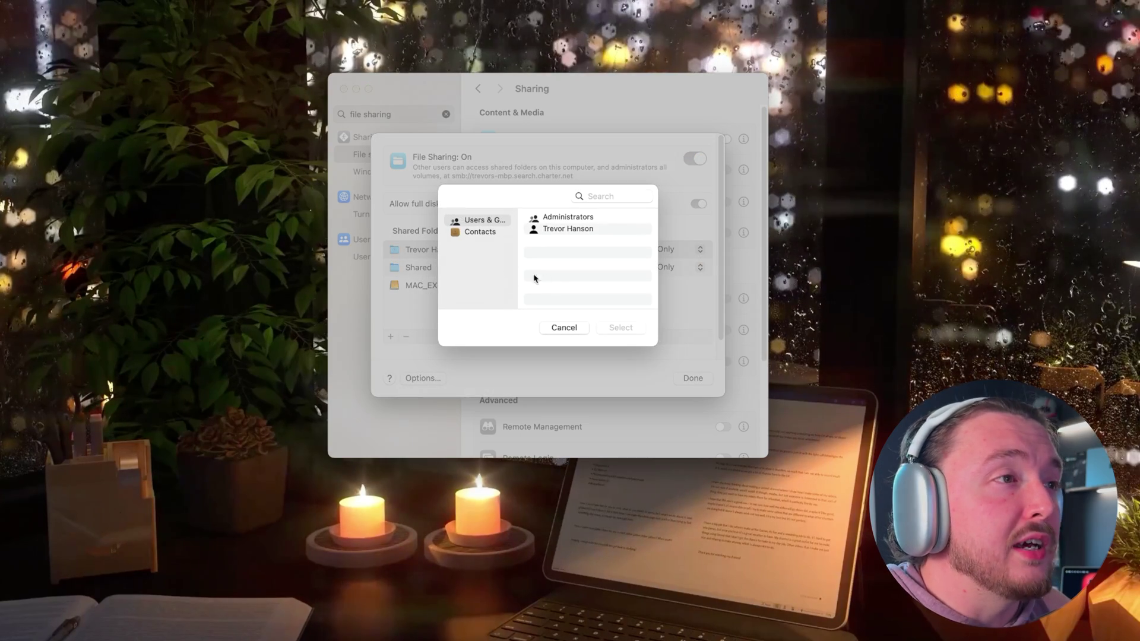
click(565, 230)
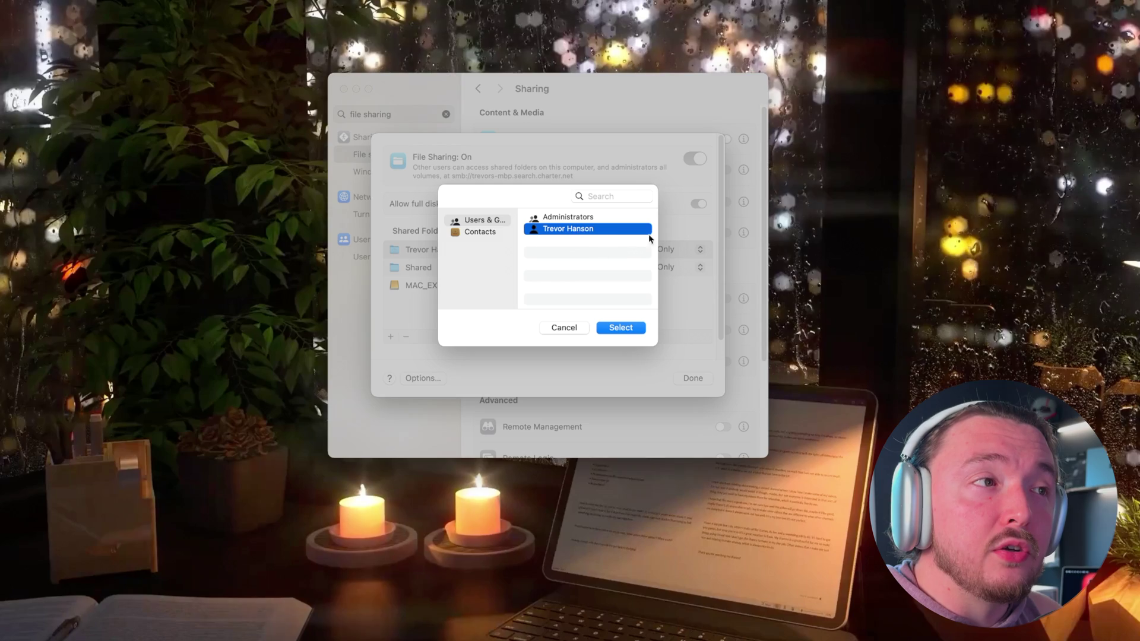
click(620, 331)
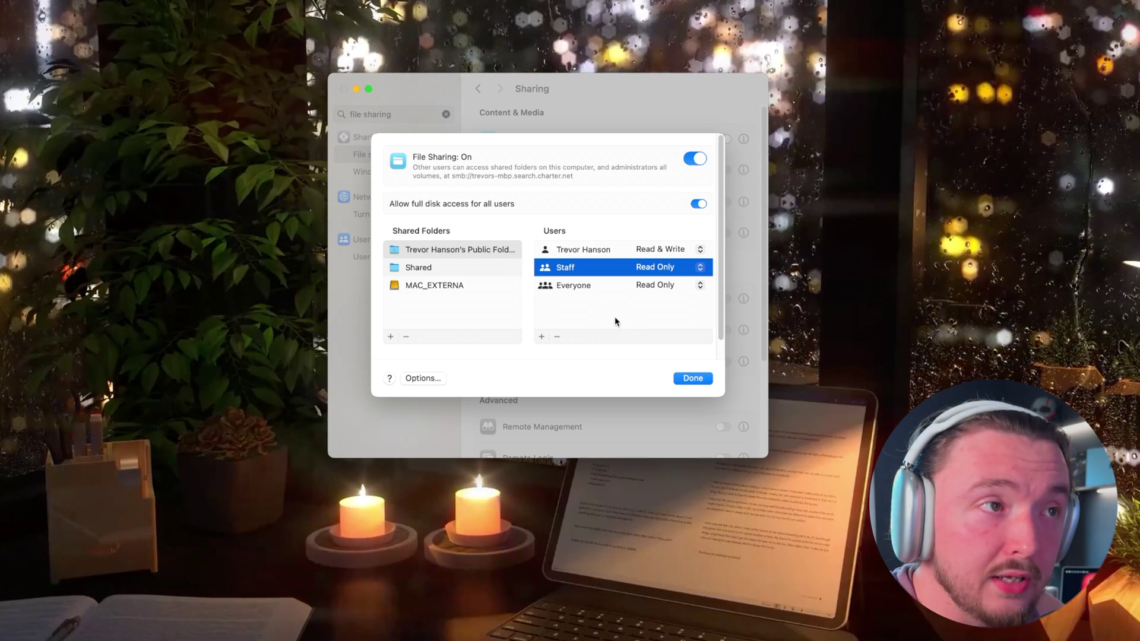
- In Options, enable Windows File Sharing for both accounts with their passwords, then finish with Done
click(423, 378)
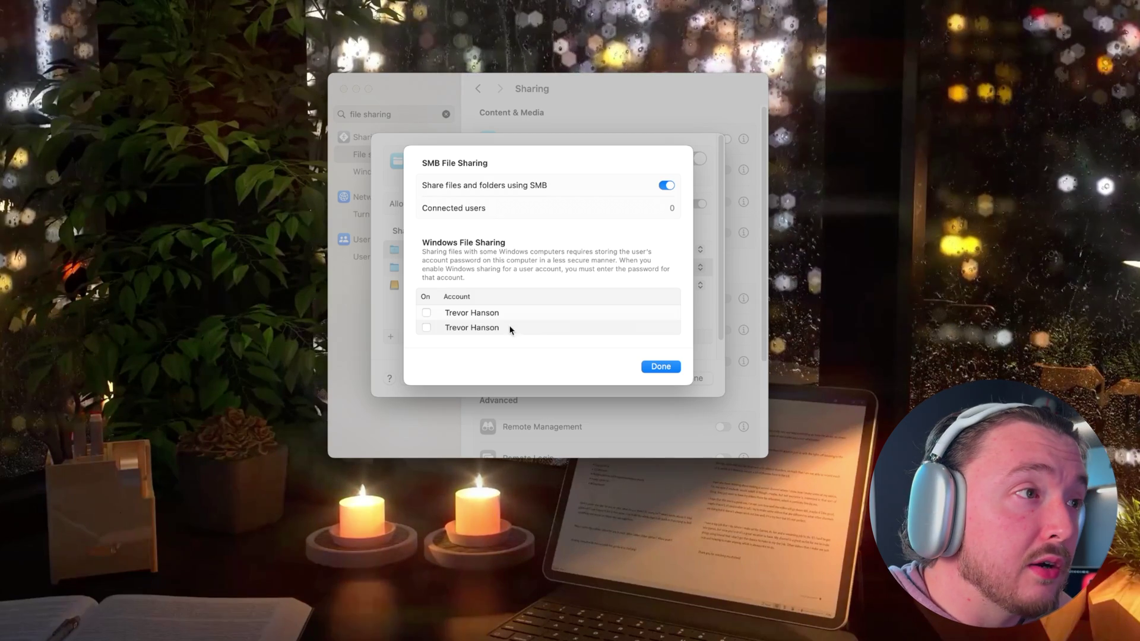
click(428, 313)
click(427, 313)
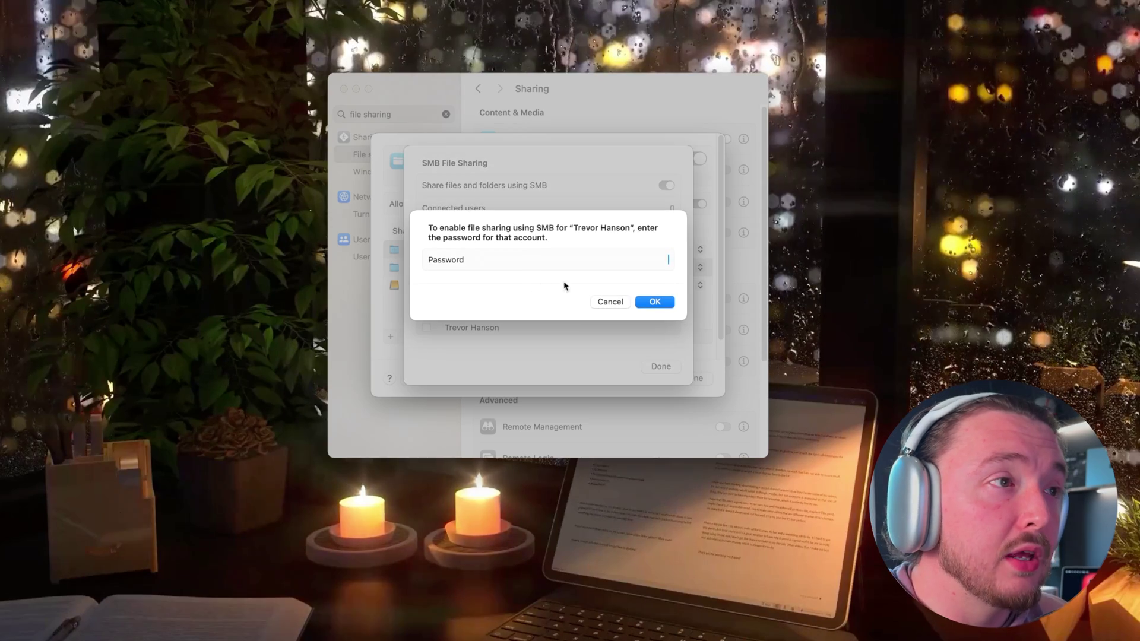
text(••••••••)
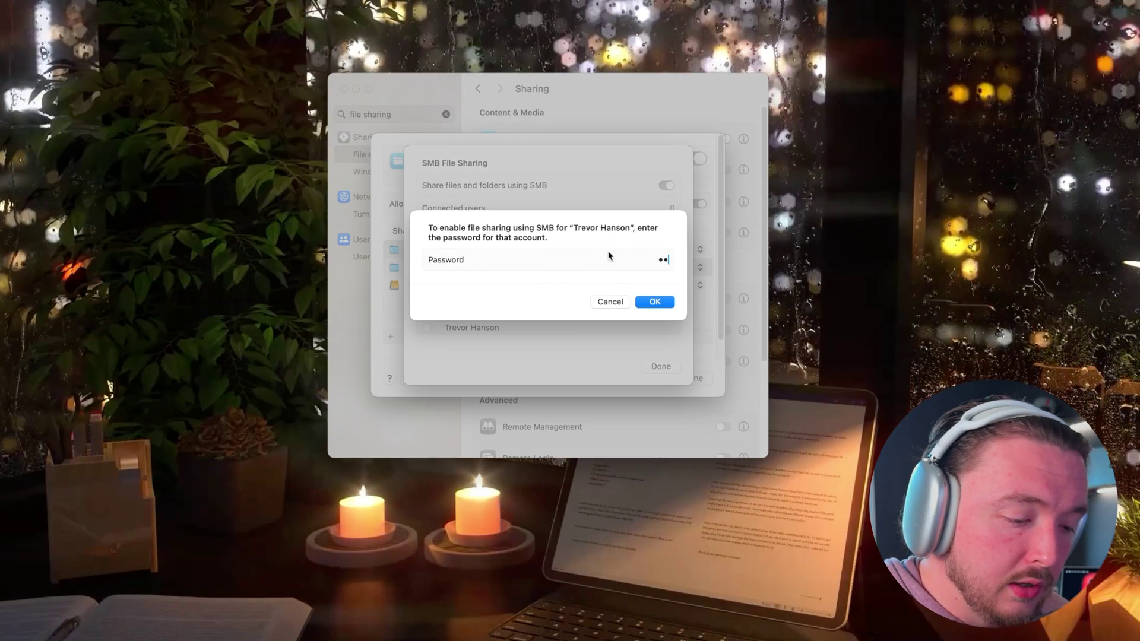
key(Return)
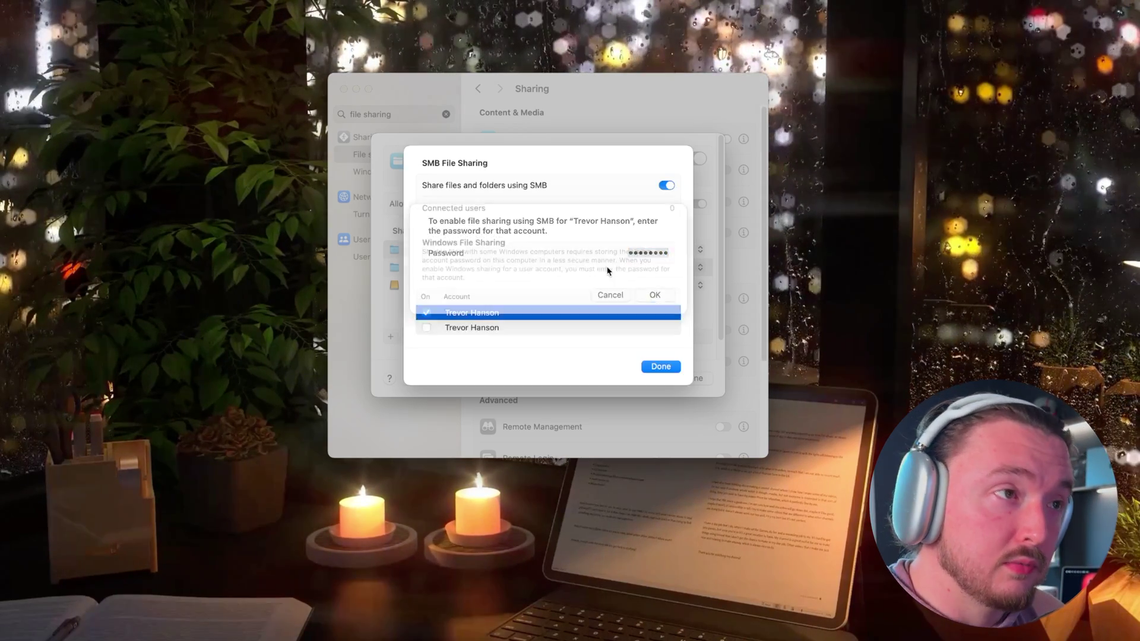
click(427, 329)
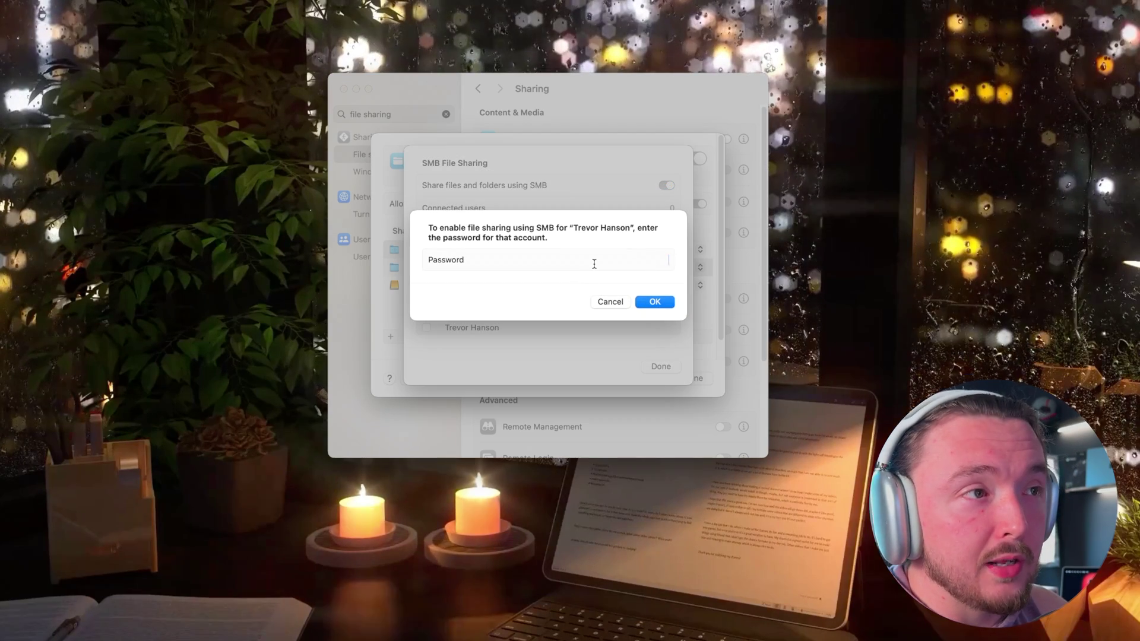
text(••)
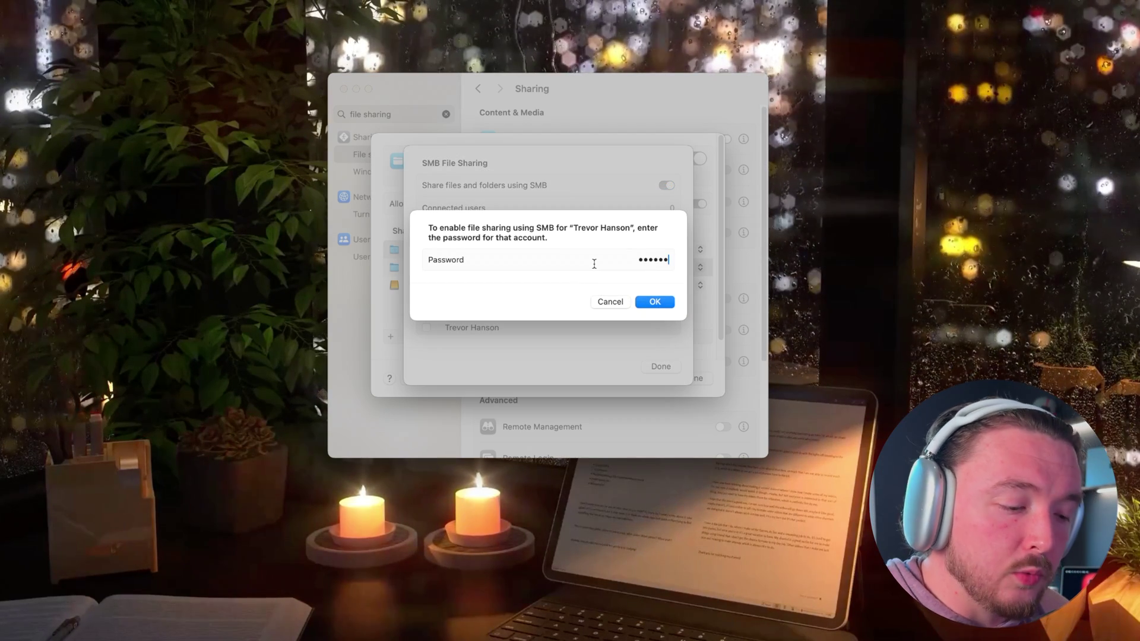
key(Return)
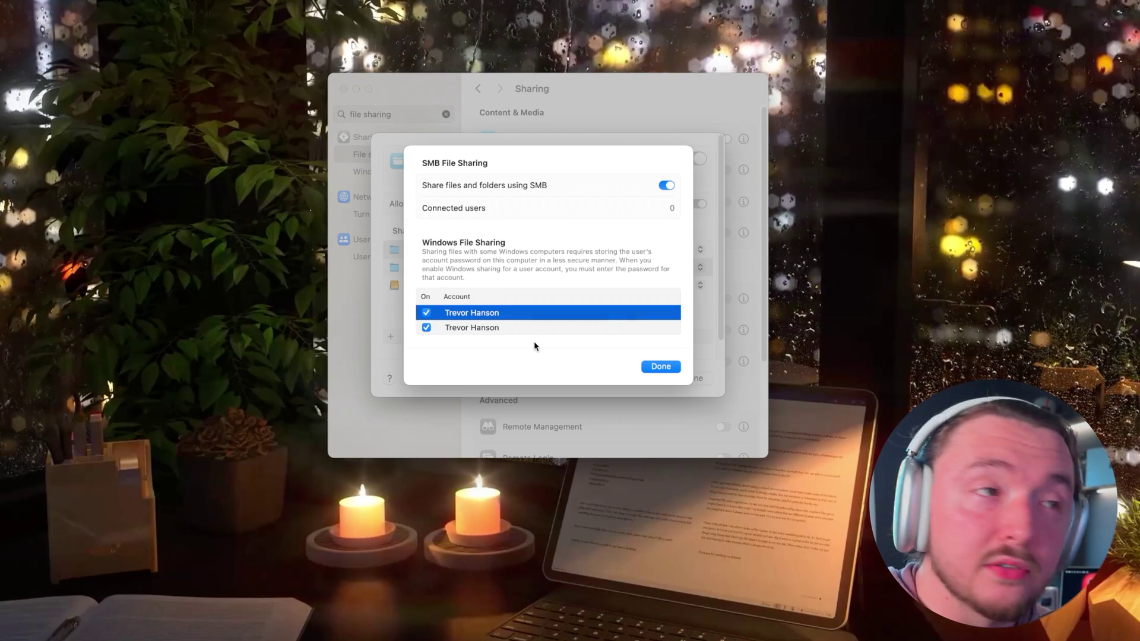
click(674, 371)
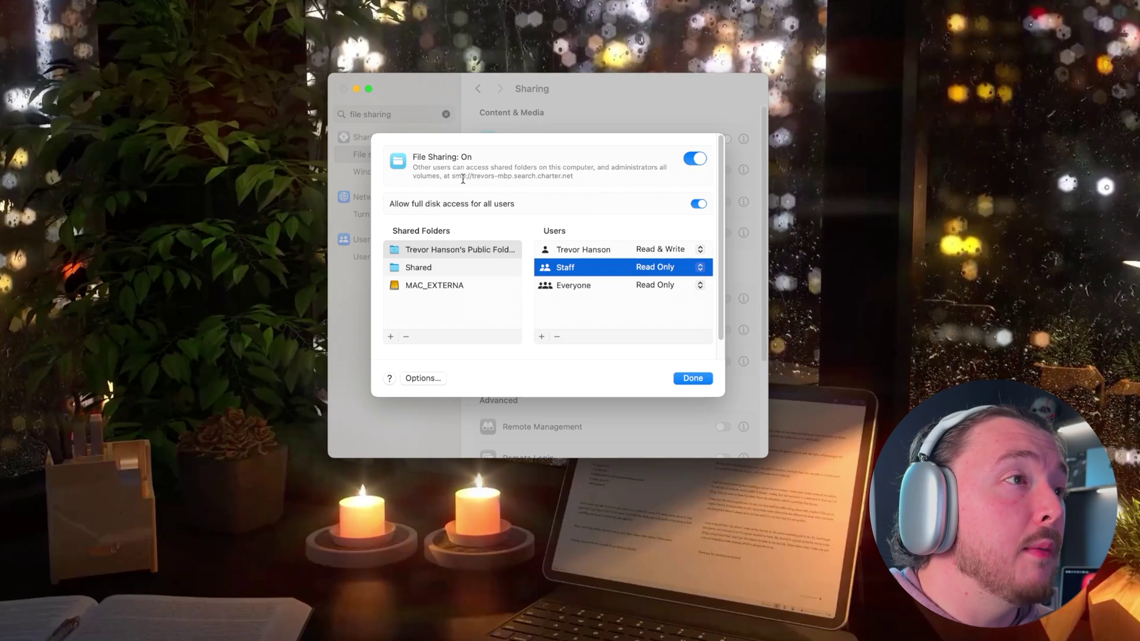
- Select the Mac's smb:// address, then close the File Sharing details with Done
drag(451, 178, 538, 178)
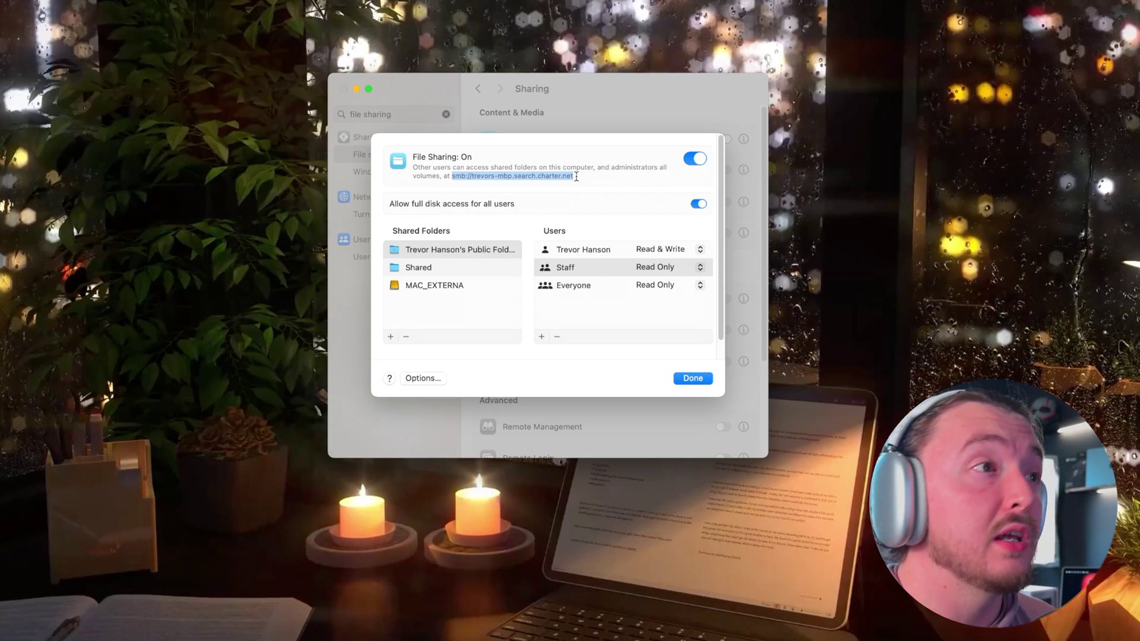
click(694, 379)
click(389, 114)
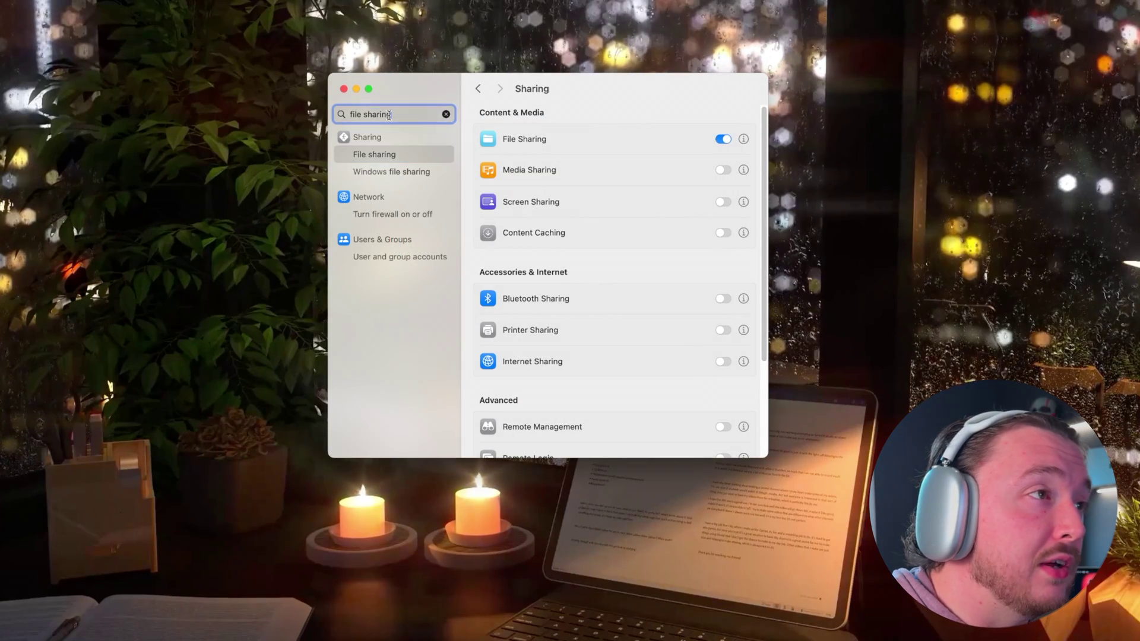
- Search 'wifi' and open the connected network's details to read IP address 192.168.1.178
key(super+a)
text(wifi)
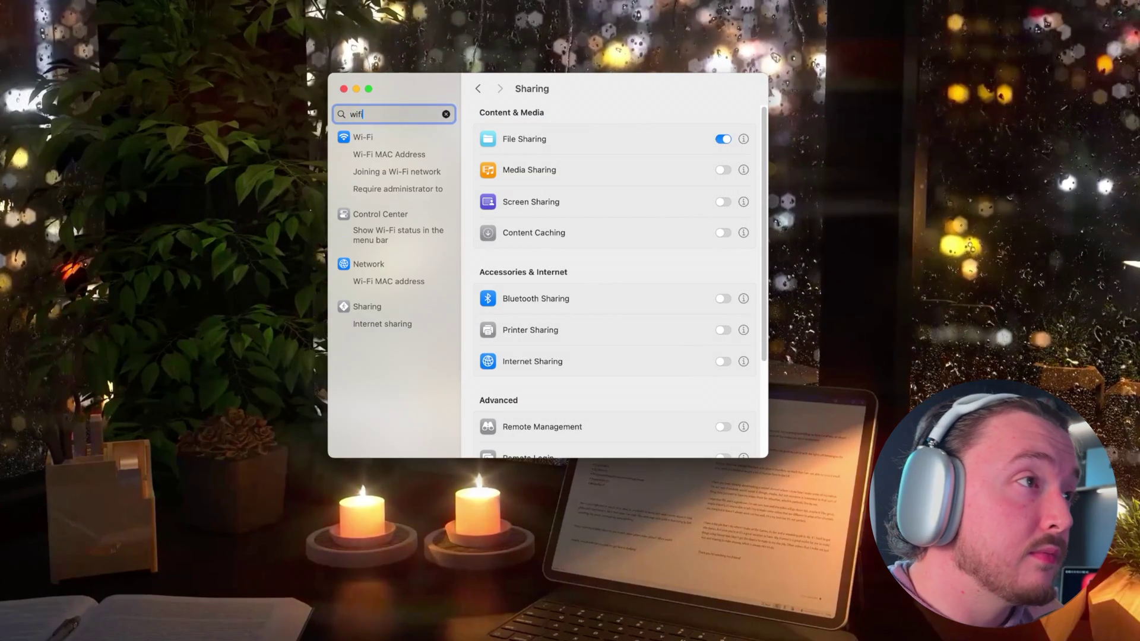
click(384, 138)
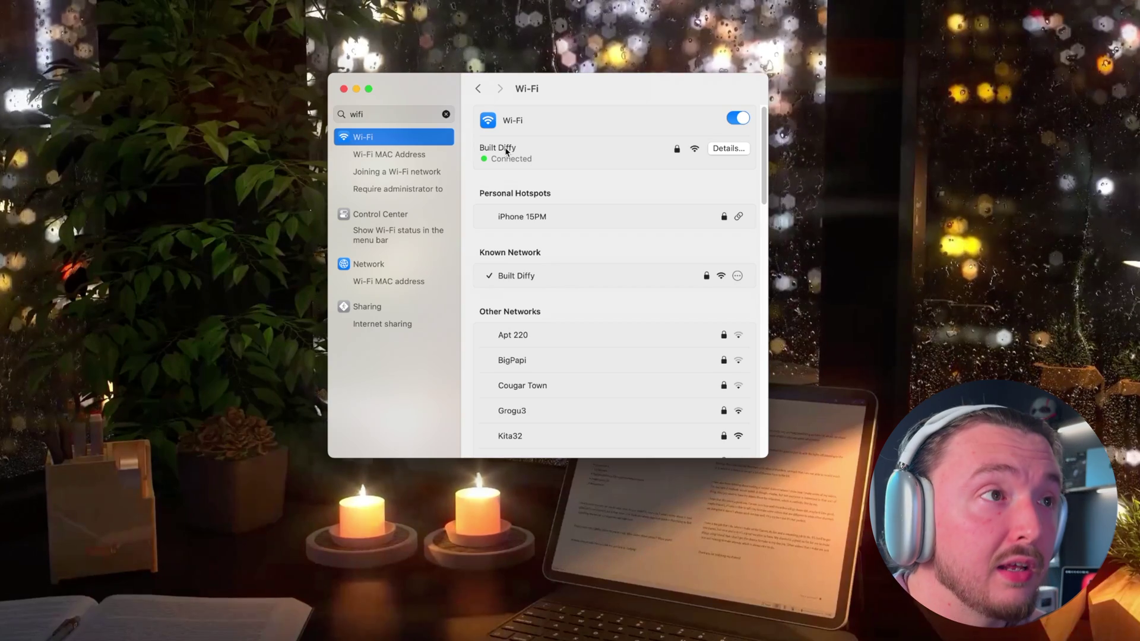
click(728, 149)
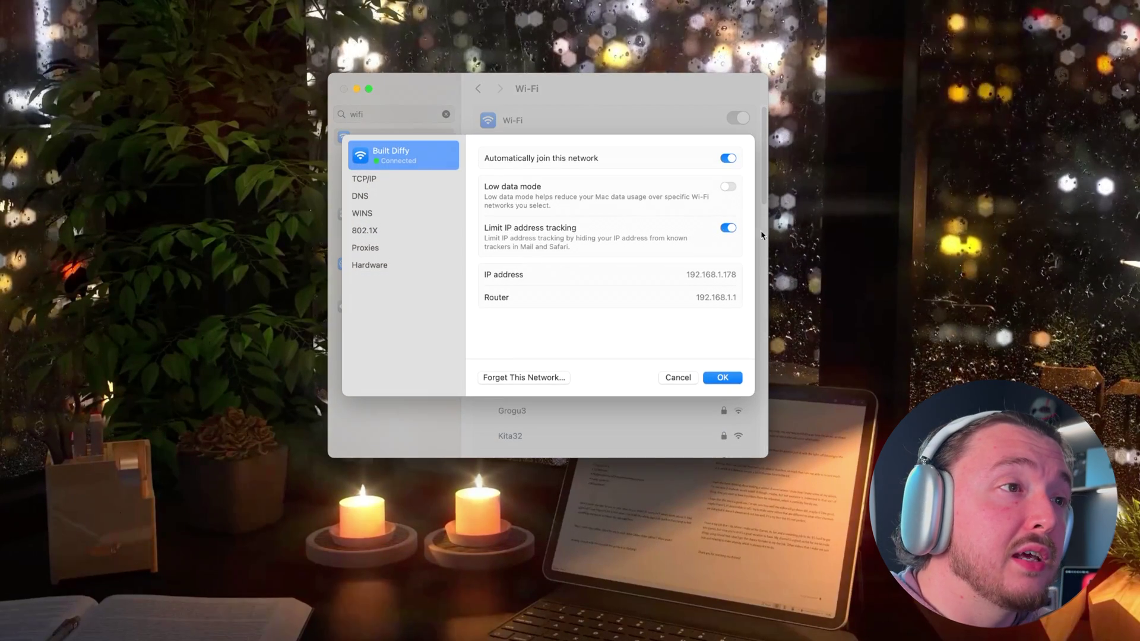
drag(736, 275, 690, 276)
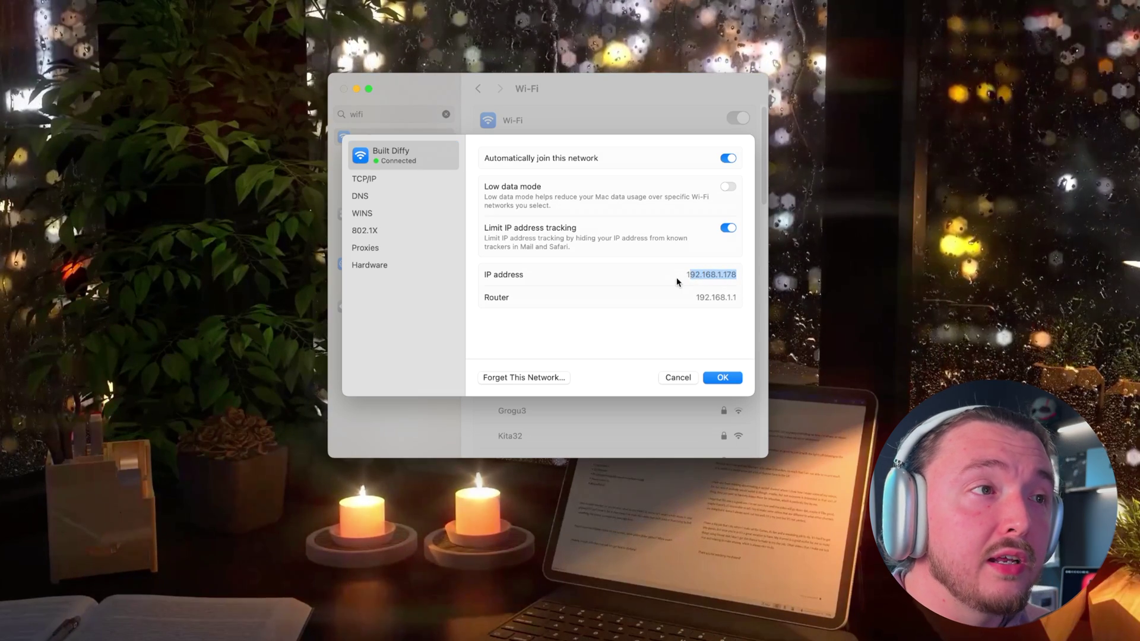
click(726, 284)
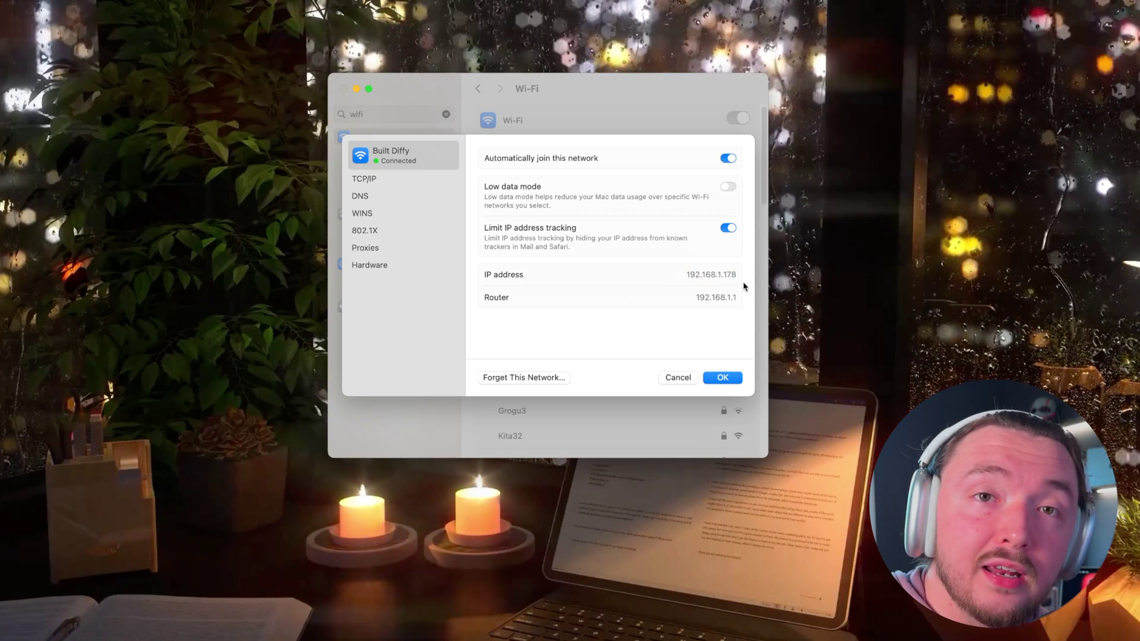
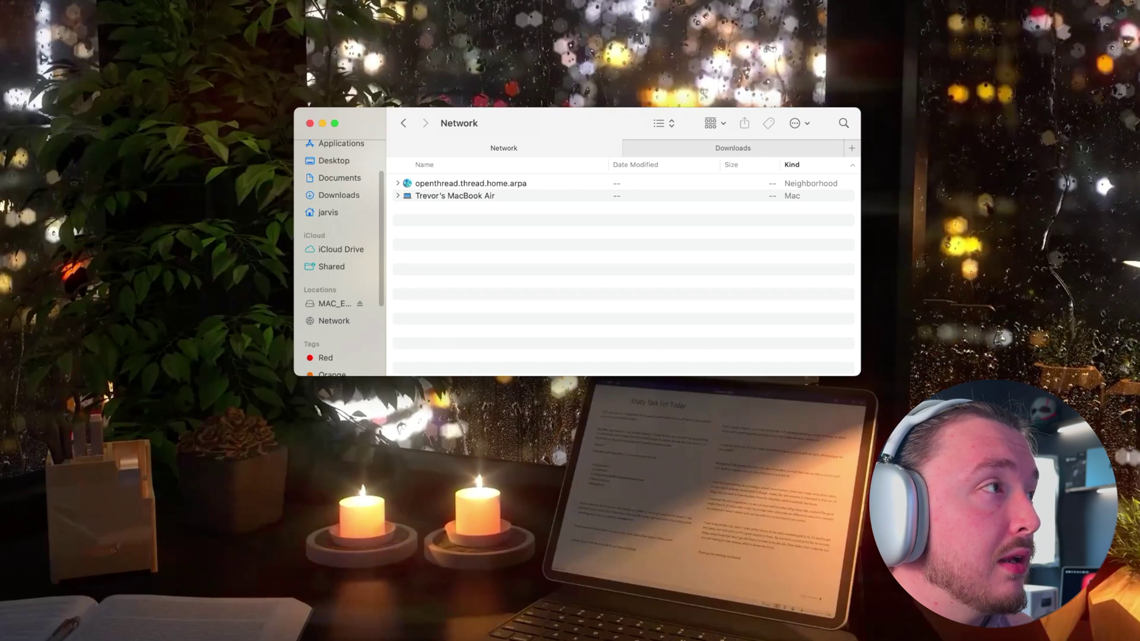
- Open Connect to Server in Finder with smb://192.168.1.89 as the address
key(super+k)
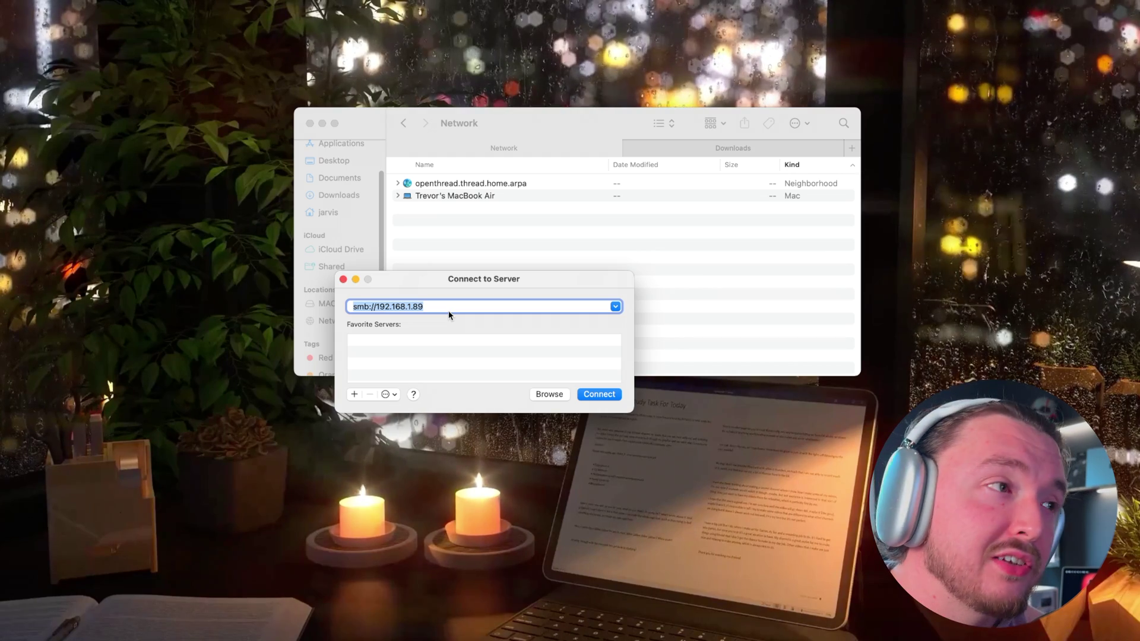
- Connect to 192.168.1.89 and mount its Shared volume
click(599, 395)
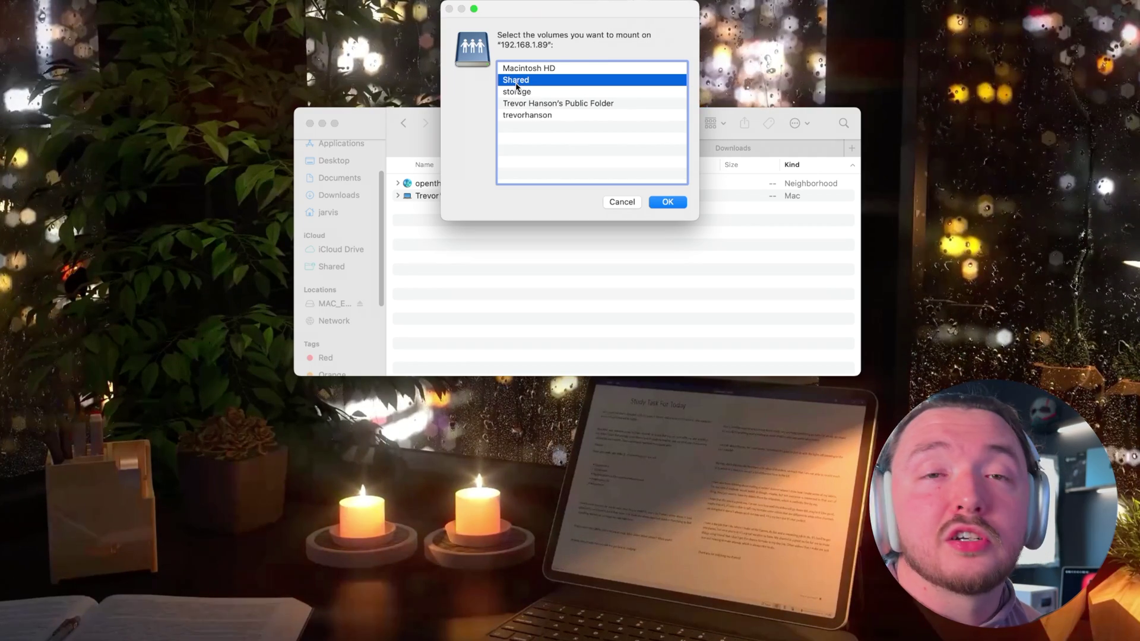
click(682, 207)
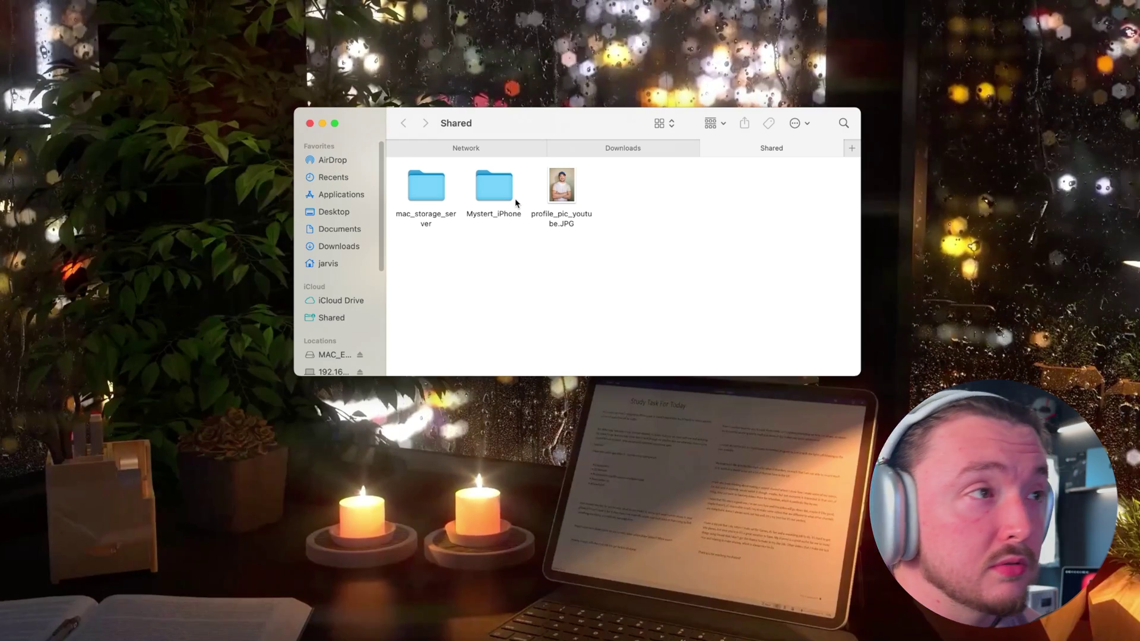
- Copy profile_pic_youtube.JPG from the Shared folder into Downloads
double_click(495, 187)
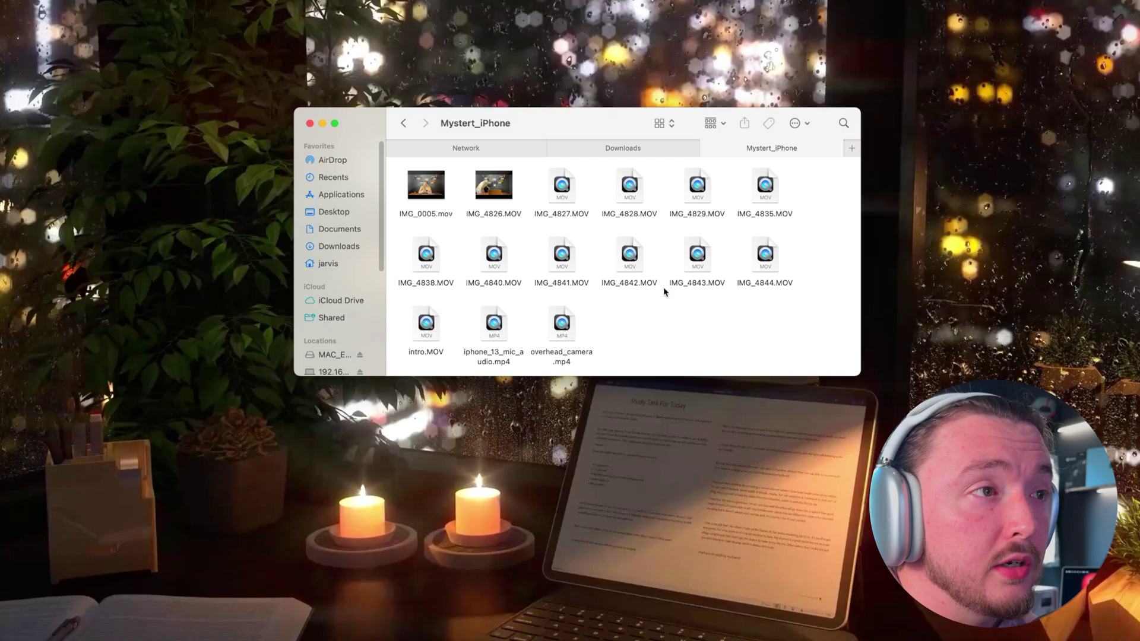
click(404, 124)
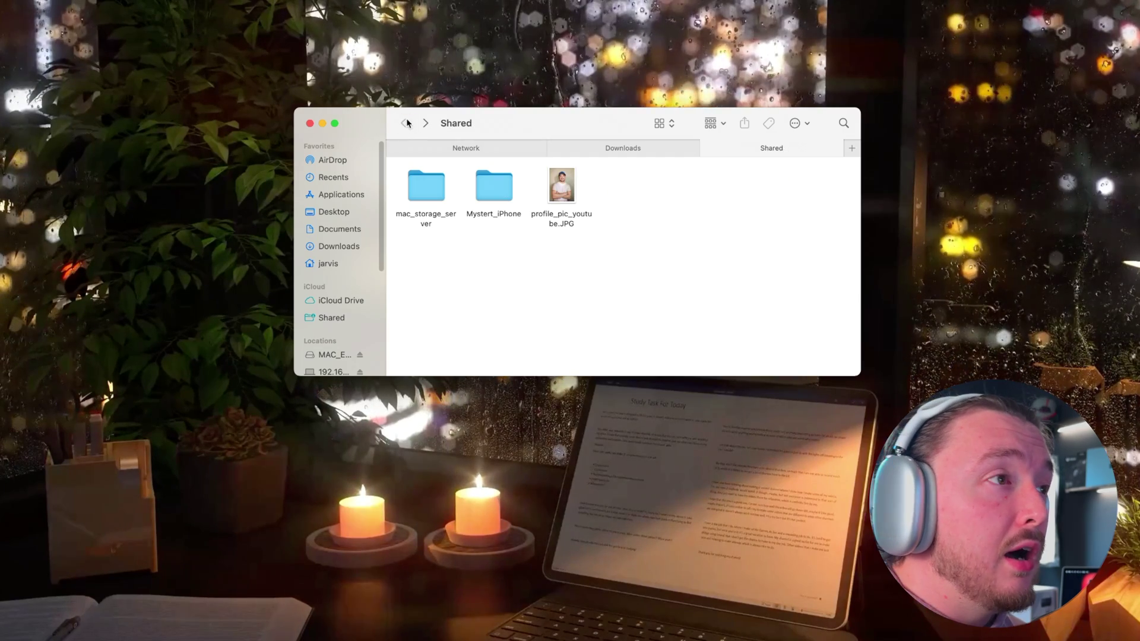
click(565, 201)
drag(566, 208, 351, 247)
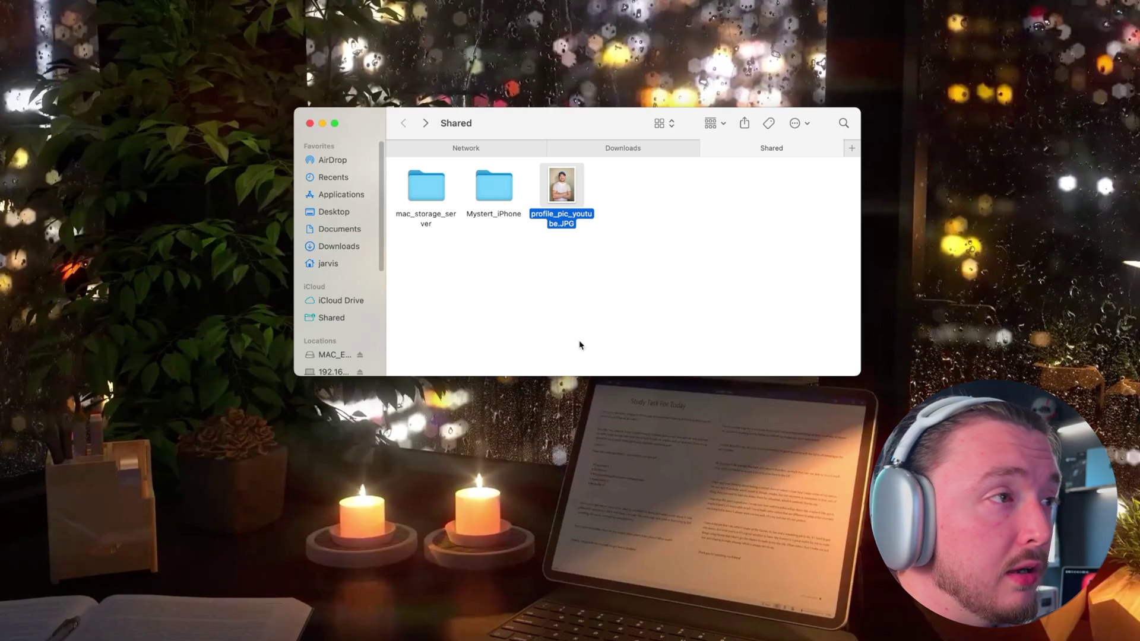
- Confirm the photo arrived in Downloads, then move that copy to the Trash
click(346, 247)
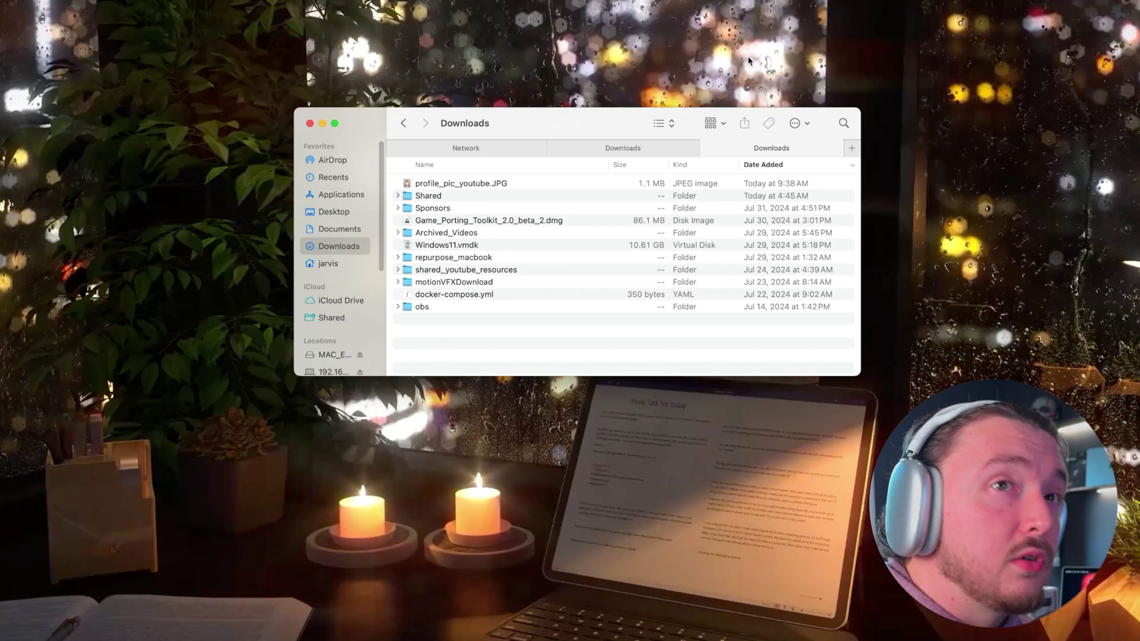
right_click(529, 185)
click(621, 223)
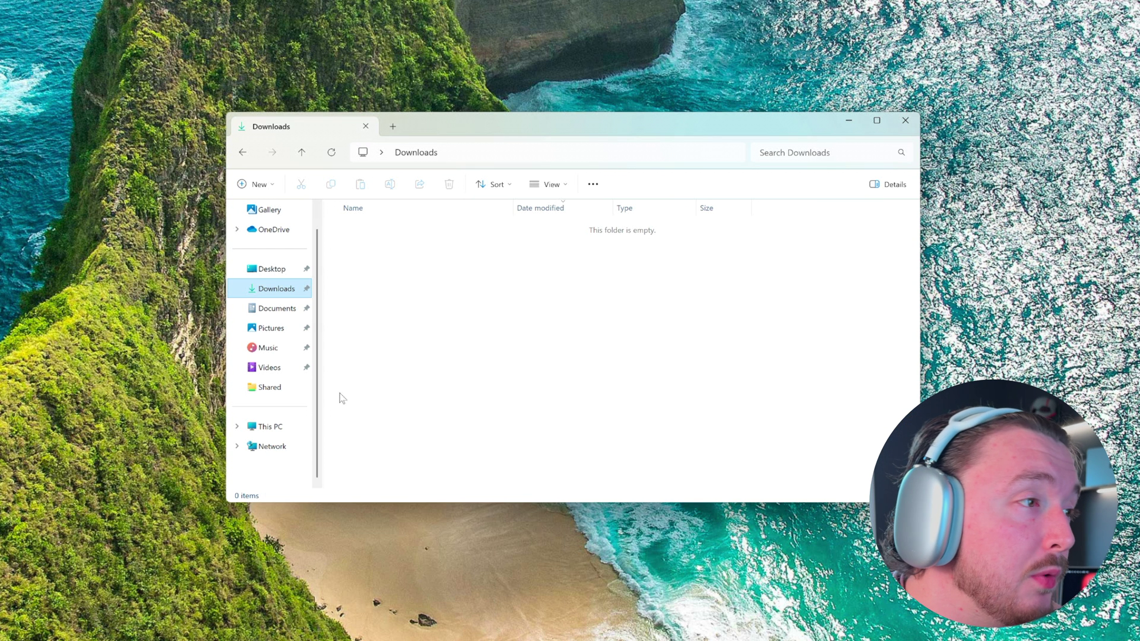
- Go to the Network location in File Explorer and start editing the address bar
click(270, 446)
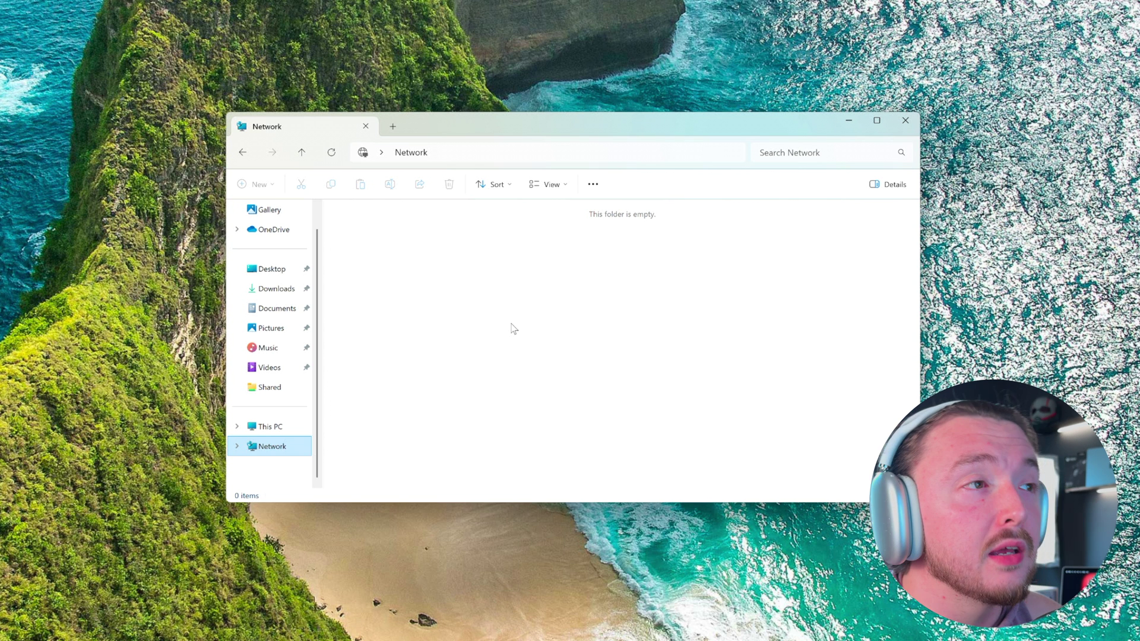
click(464, 153)
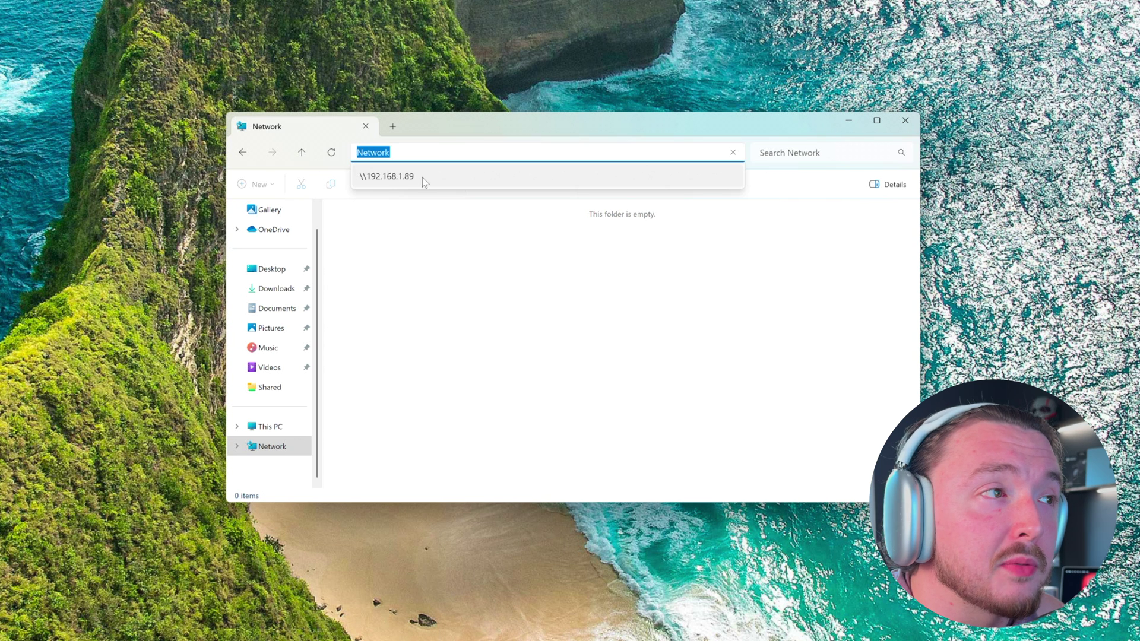
- Connect to \\192.168.1.89 with the Mac's user name and password, remembering the credentials
click(422, 177)
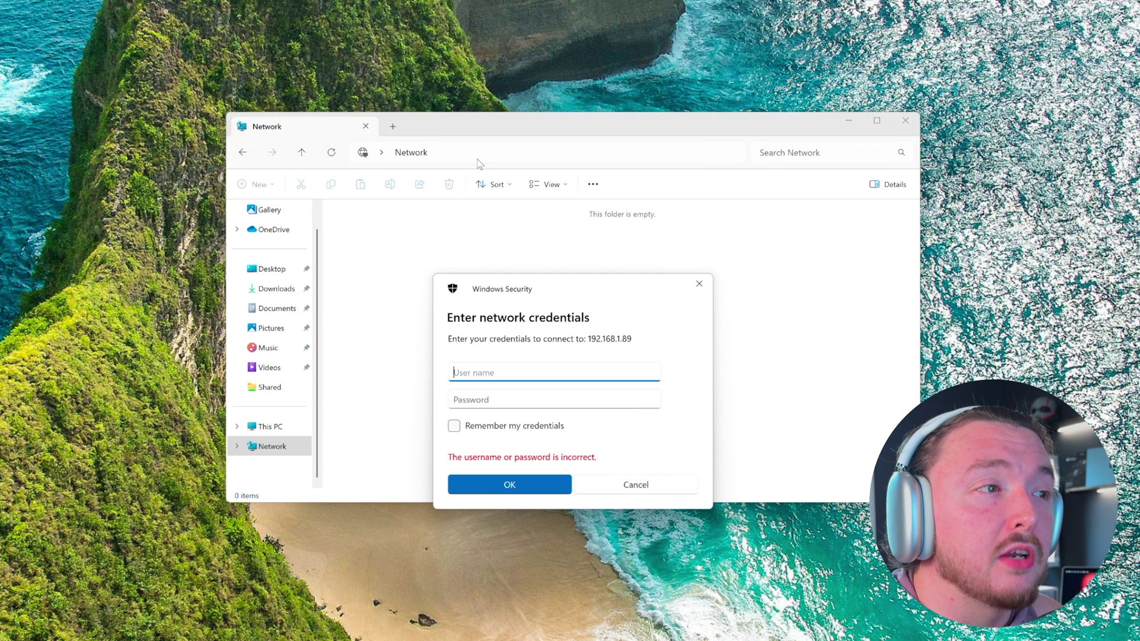
click(512, 370)
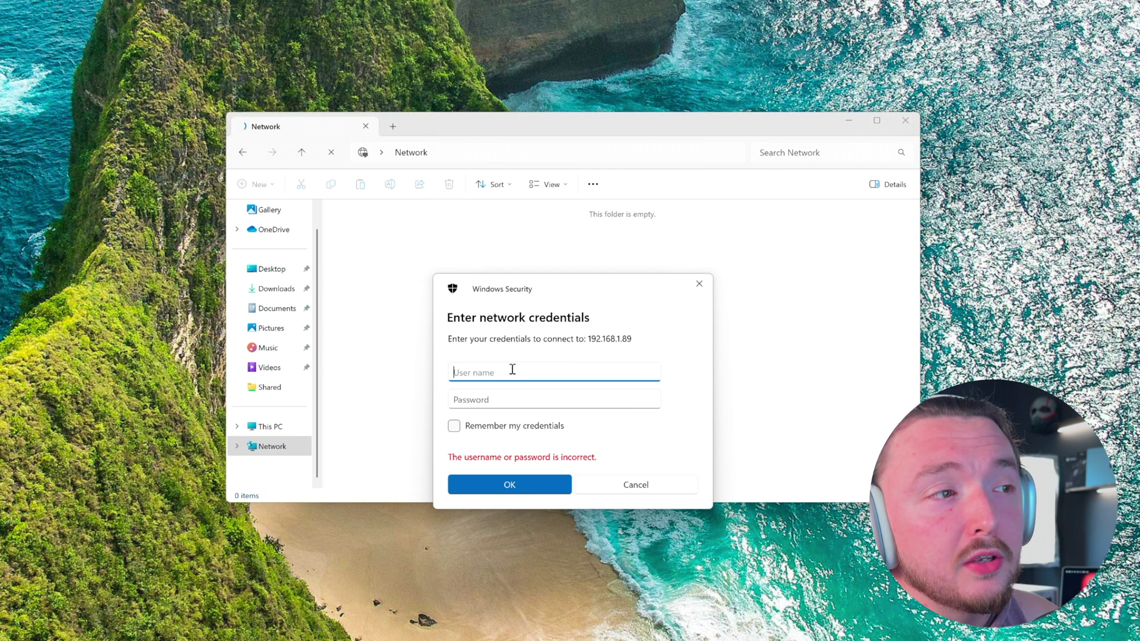
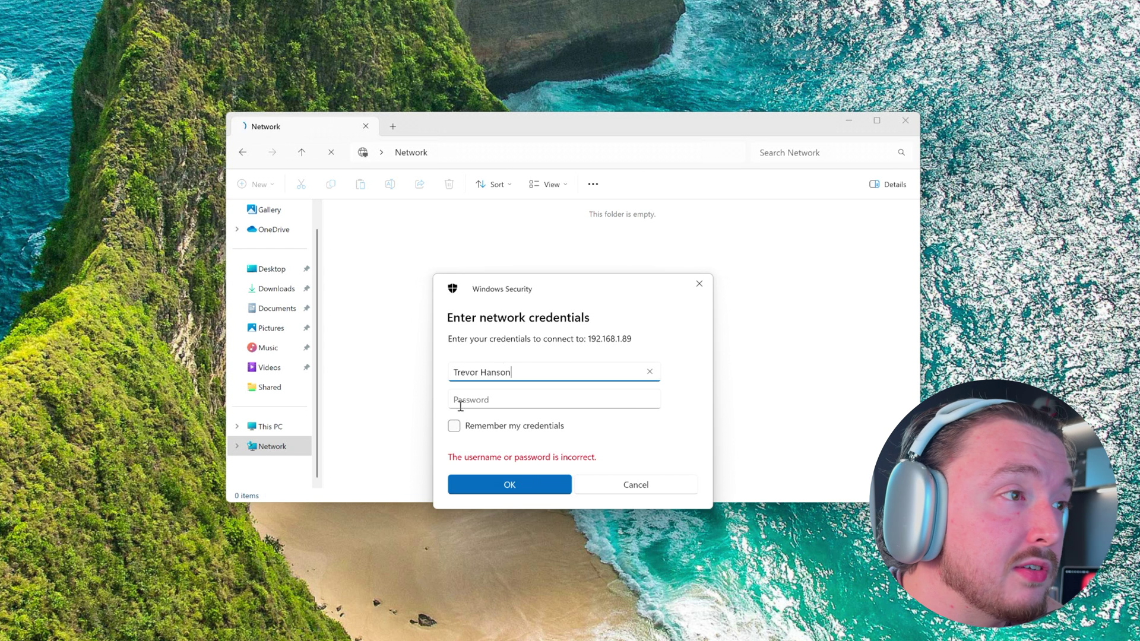
click(488, 401)
text(p)
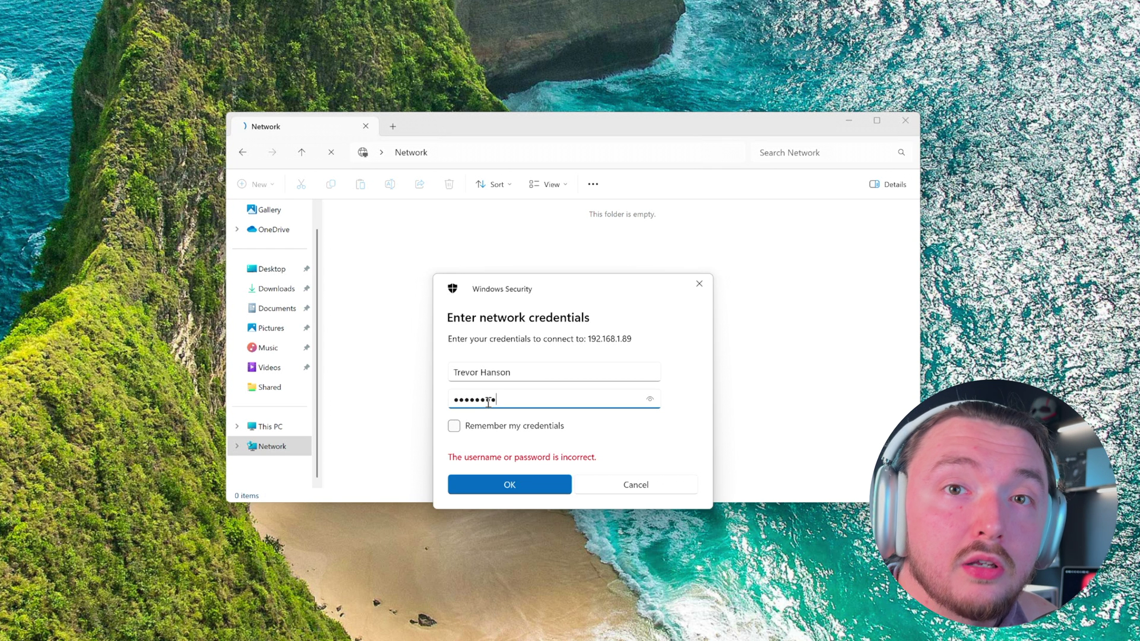
click(455, 426)
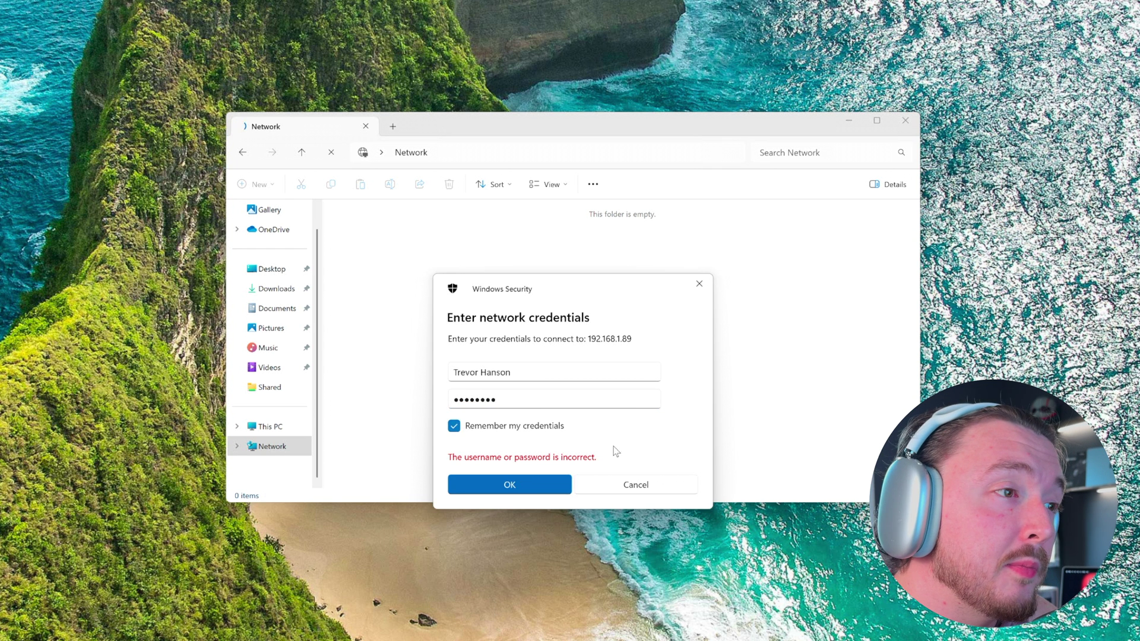
click(523, 487)
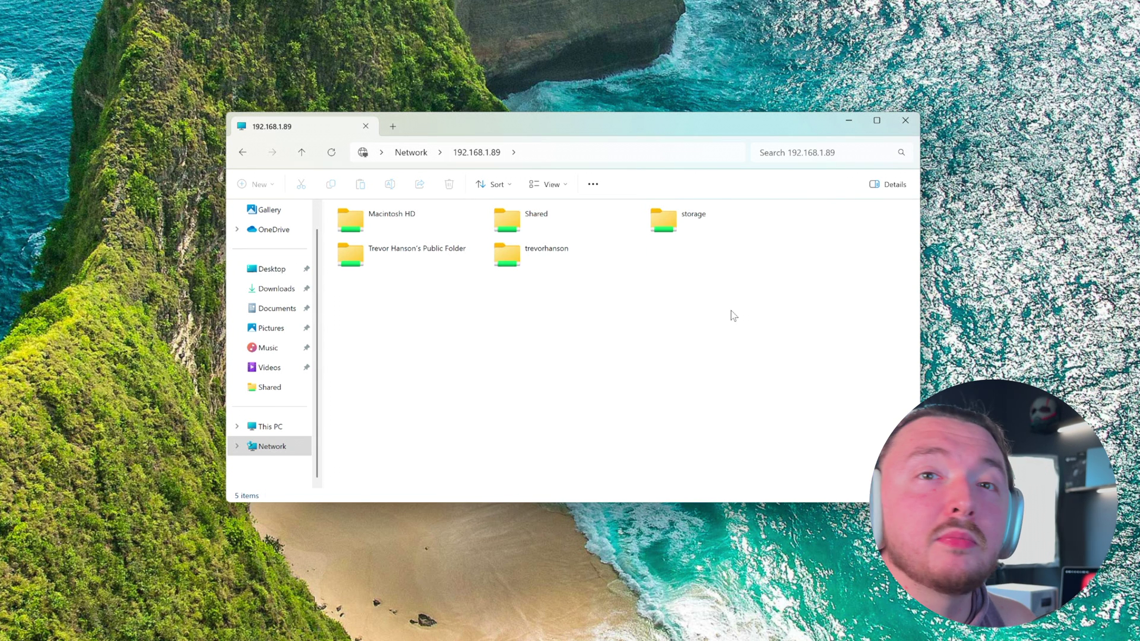
- Preview profile_pic_youtube in the Mac's Shared folder and copy it into this PC's Downloads
click(518, 224)
double_click(518, 224)
double_click(376, 262)
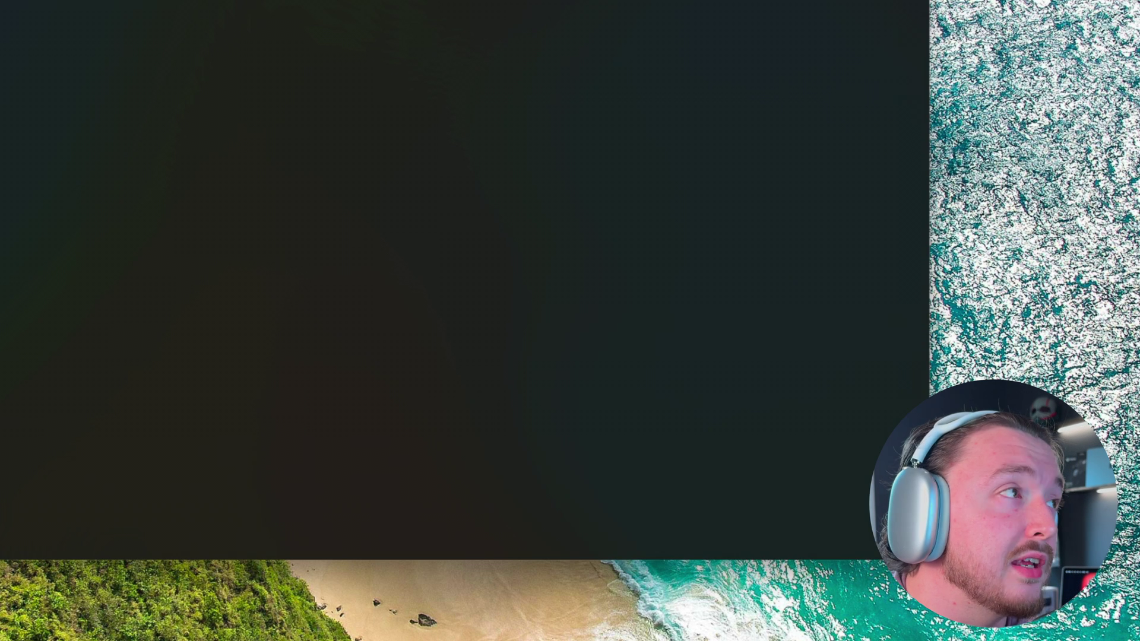
key(alt+F4)
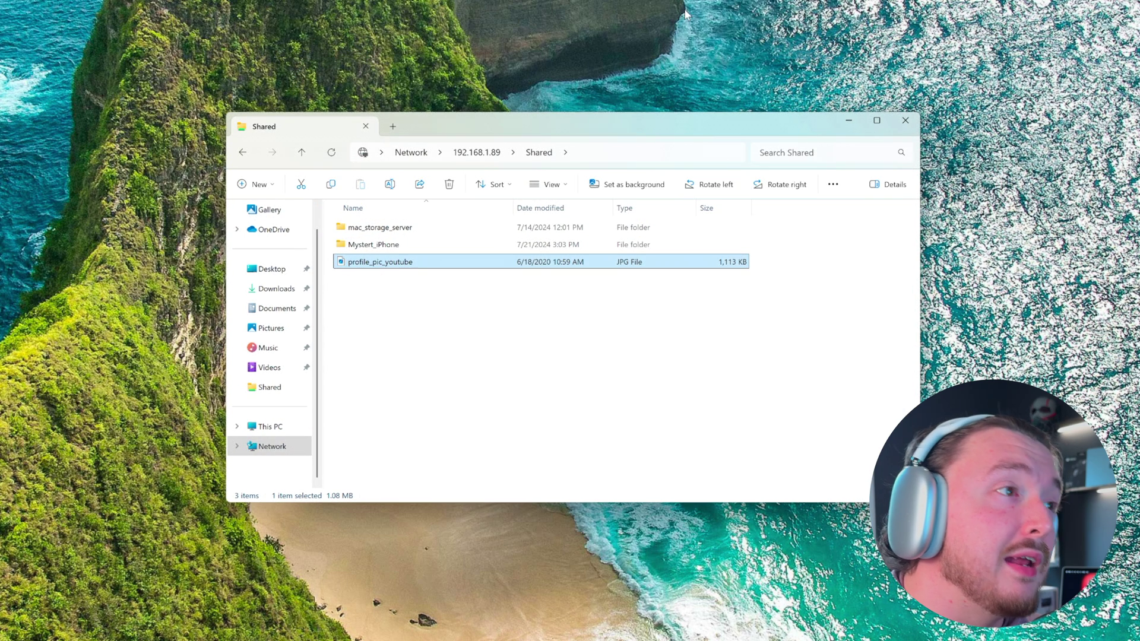
drag(418, 266, 235, 288)
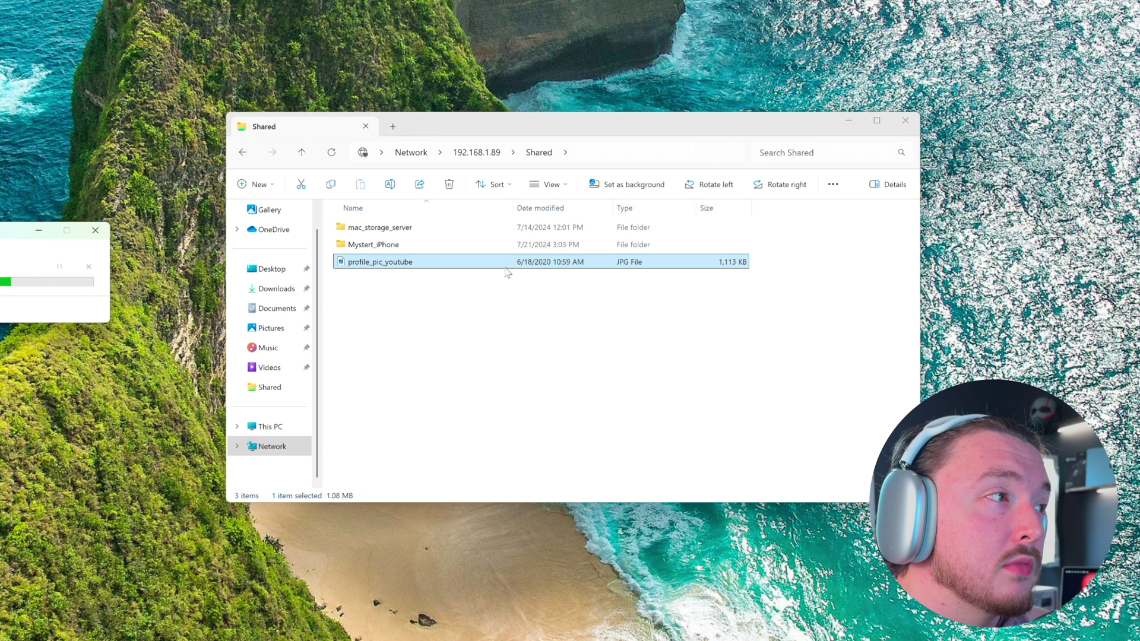
click(275, 291)
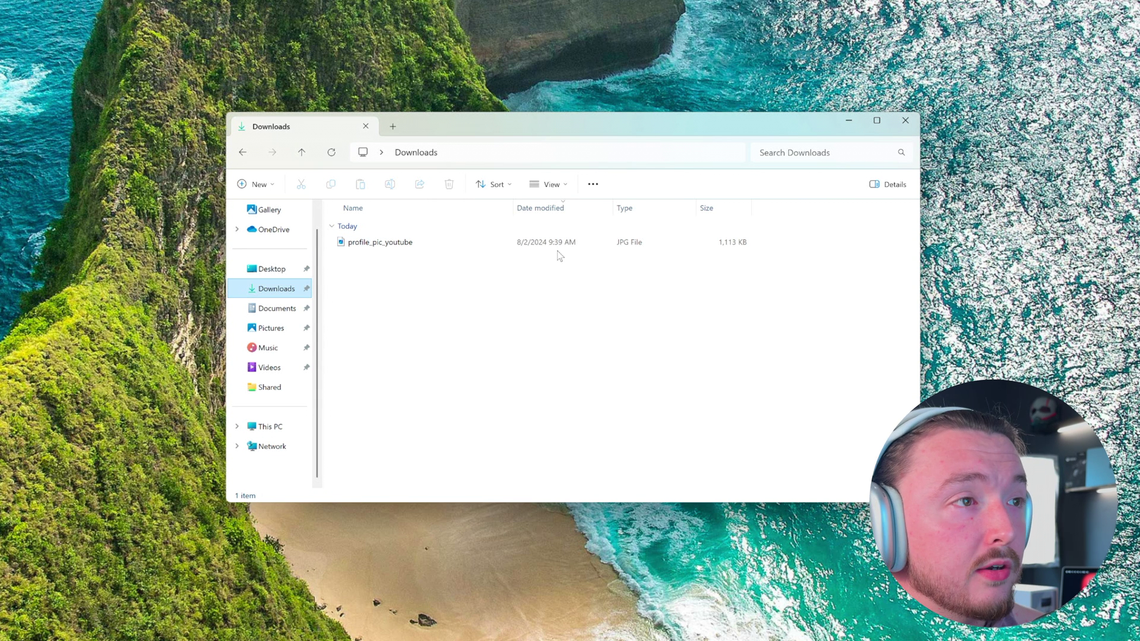